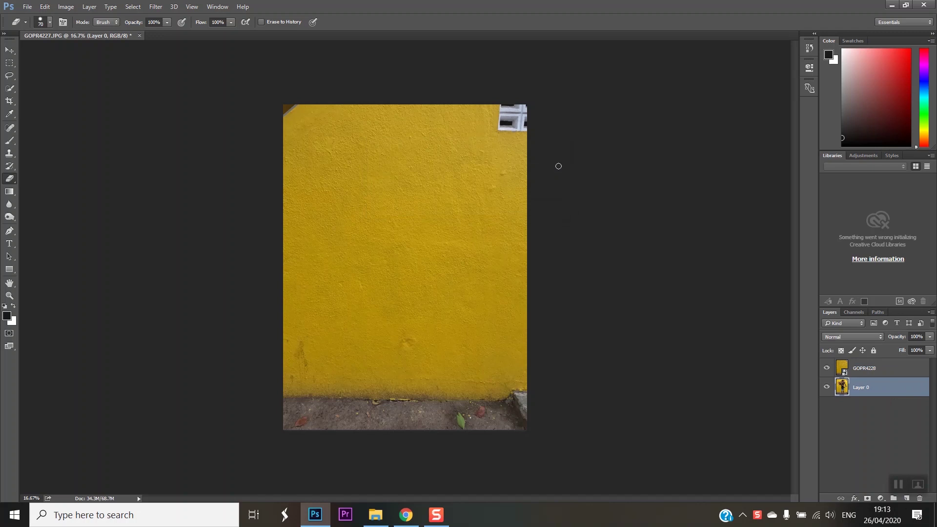
Step: Group the GOPR4228 layer, merge that group into a single layer, and move it below Layer 0
{"action": "left_click", "coordinate": [855, 372]}
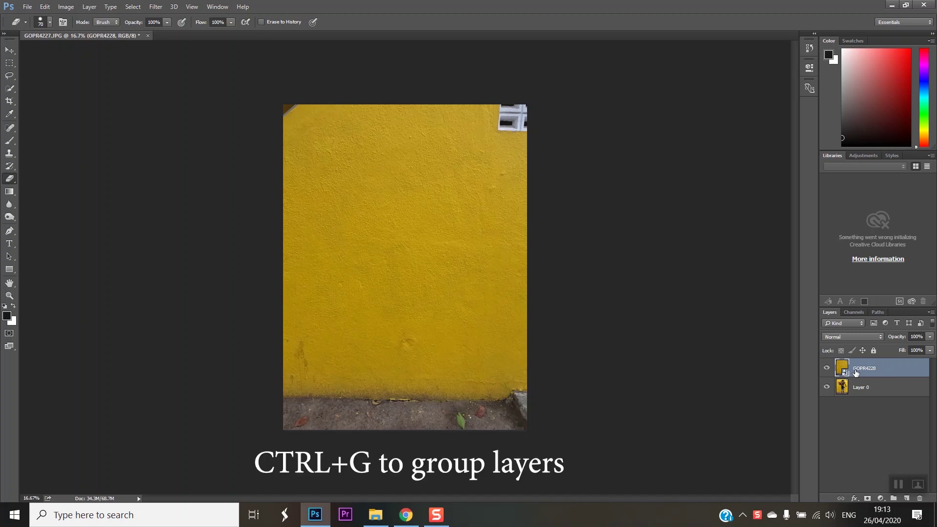
{"action": "key", "text": "ctrl+g"}
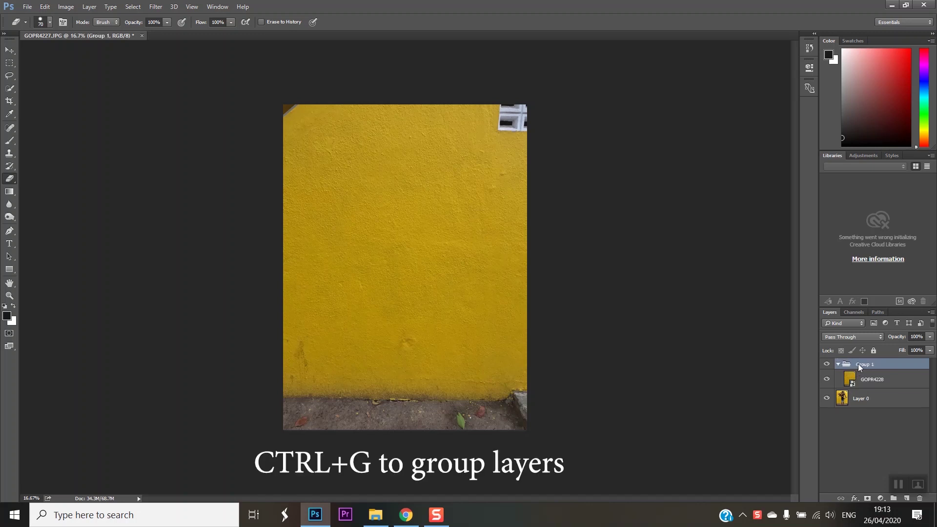
{"action": "right_click", "coordinate": [858, 364]}
{"action": "left_click", "coordinate": [825, 265]}
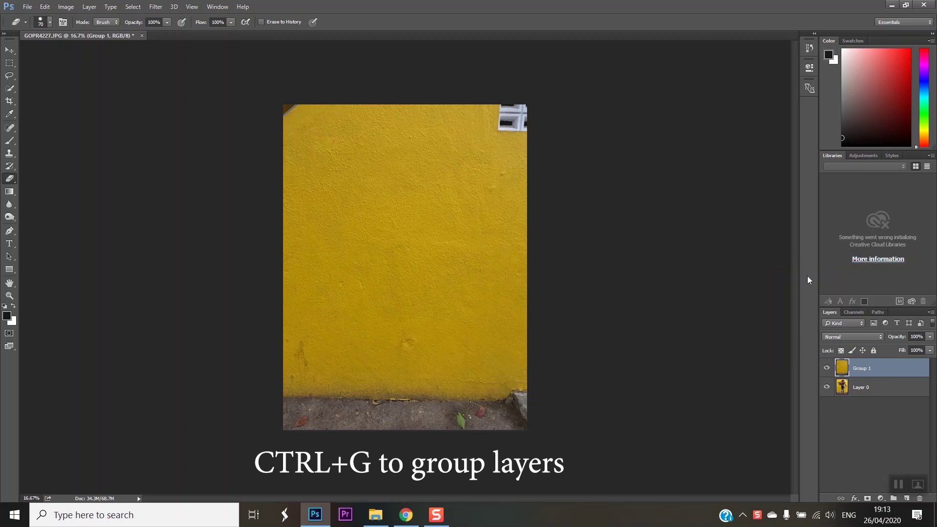
{"action": "left_click", "coordinate": [862, 385]}
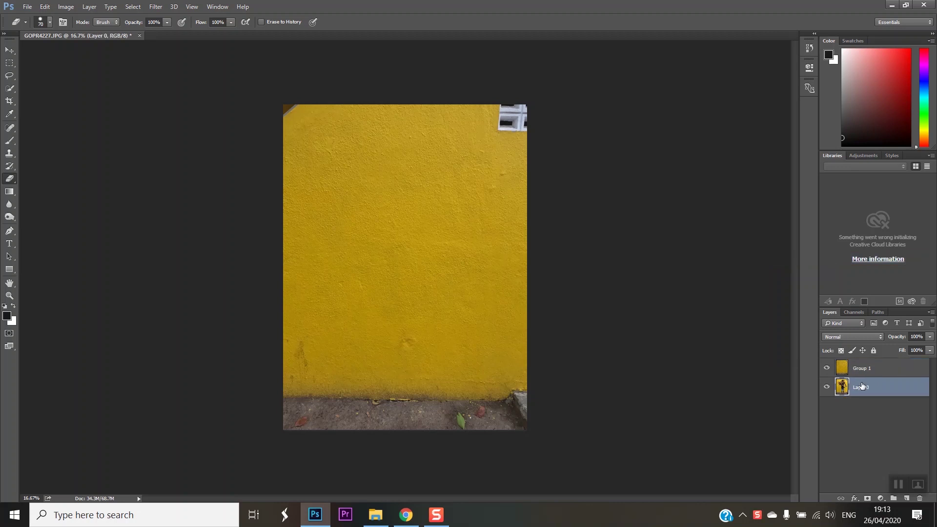
{"action": "left_click_drag", "start_coordinate": [868, 371], "coordinate": [871, 400]}
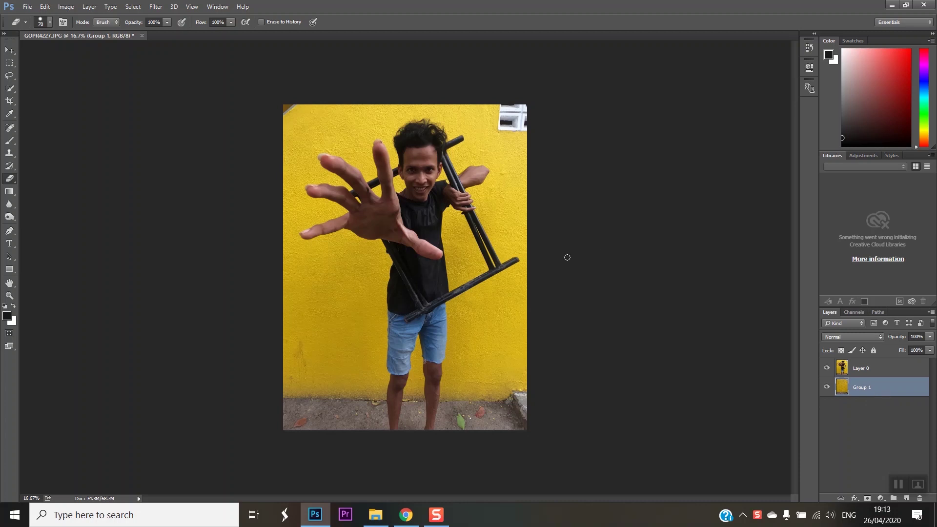
Step: Erase the man's bare legs and lower shorts from Layer 0 with an 800 px eraser to reveal the empty wall
{"action": "key", "text": "ctrl+plus"}
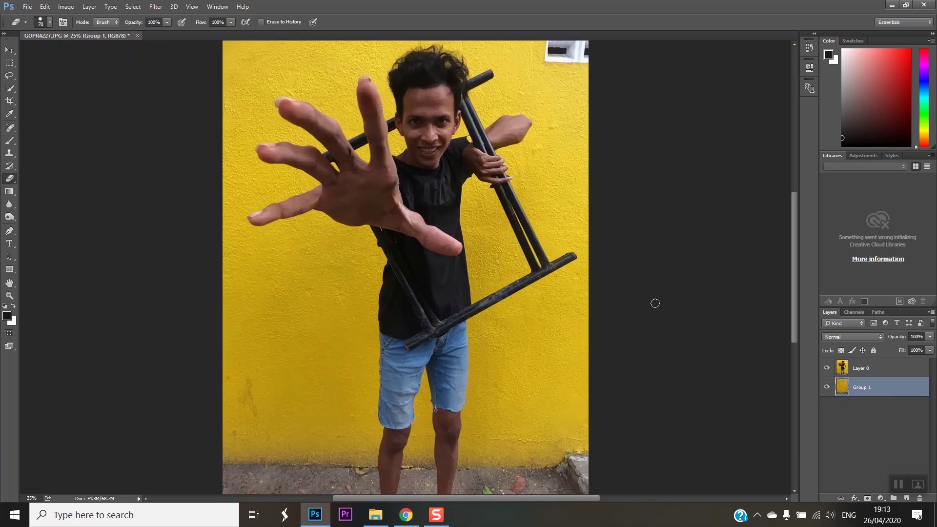
{"action": "left_click", "coordinate": [876, 368]}
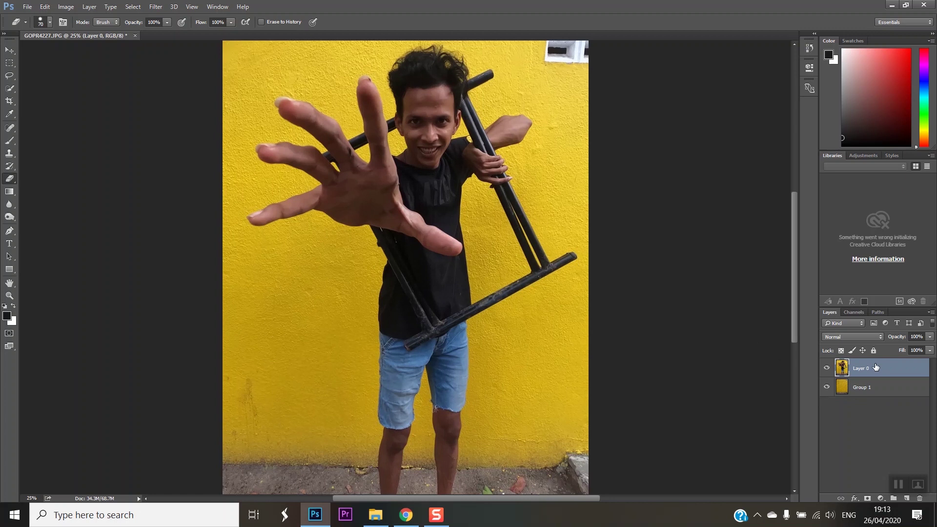
{"action": "key", "text": "ctrl+plus"}
{"action": "key", "text": "ctrl+plus"}
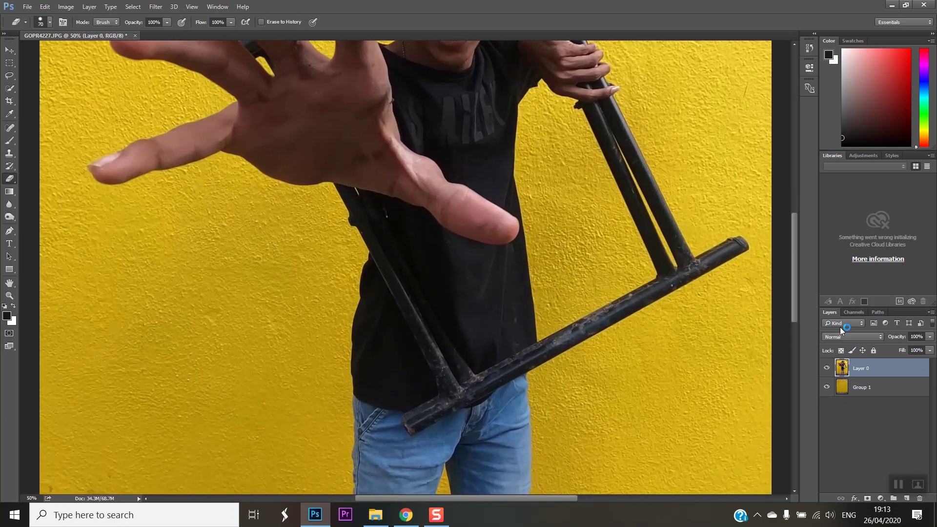
{"action": "left_click_drag", "start_coordinate": [797, 286], "coordinate": [801, 374]}
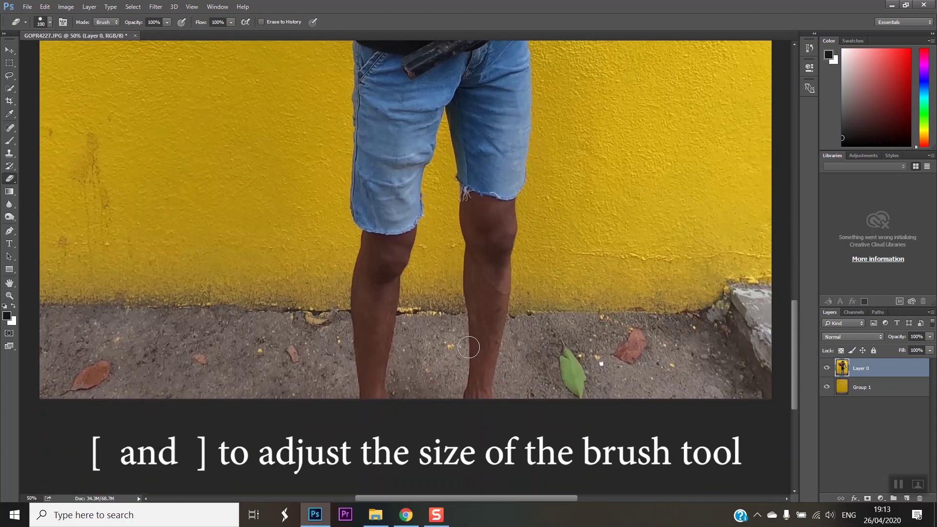
{"action": "key", "text": "bracketright"}
{"action": "key", "text": "bracketright"}
{"action": "key", "text": "bracketright"}
{"action": "key", "text": "bracketright"}
{"action": "key", "text": "bracketright"}
{"action": "key", "text": "bracketright"}
{"action": "key", "text": "bracketright"}
{"action": "key", "text": "bracketright"}
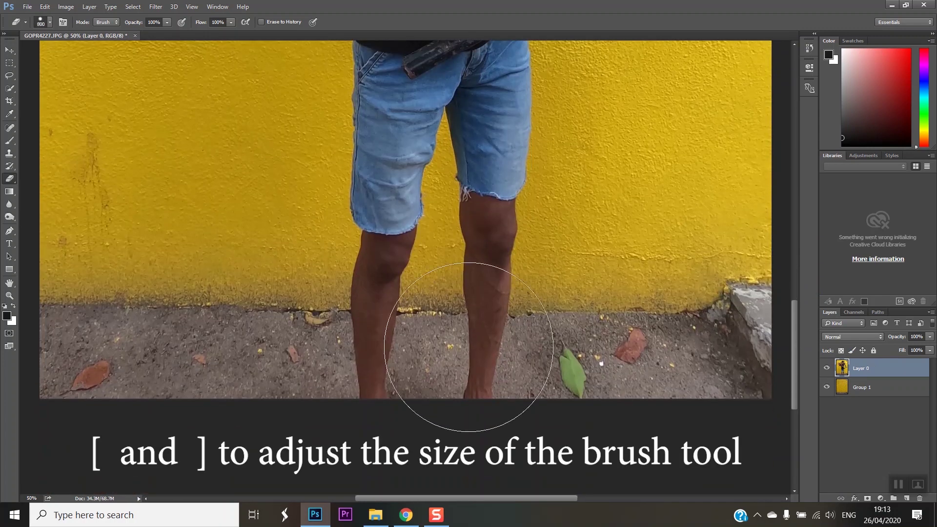
{"action": "mouse_move", "coordinate": [375, 332]}
{"action": "left_mouse_down"}
{"action": "mouse_move", "coordinate": [361, 341]}
{"action": "mouse_move", "coordinate": [454, 237]}
{"action": "mouse_move", "coordinate": [402, 191]}
{"action": "left_mouse_up"}
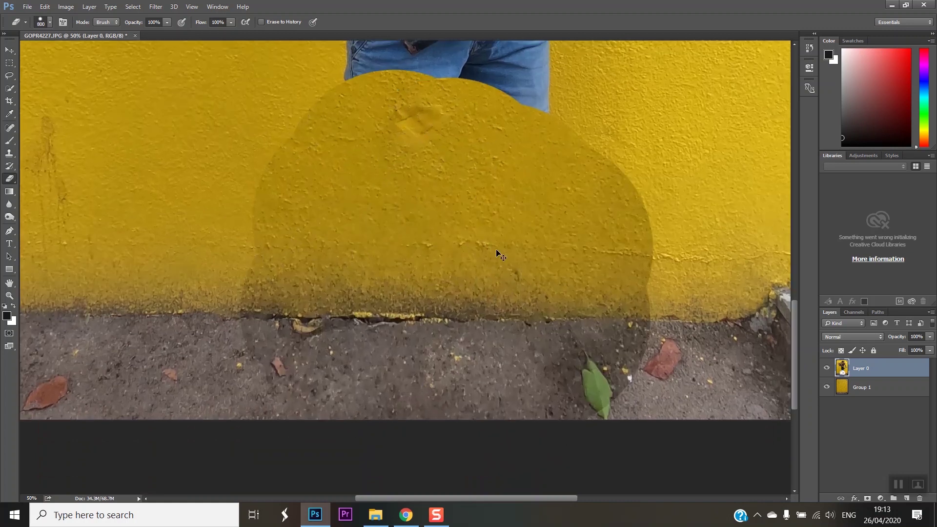
Step: Erase the shorts on Layer 0 under the right part of the lower frame bar with a 400 px eraser
{"action": "left_click_drag", "start_coordinate": [795, 341], "coordinate": [792, 296]}
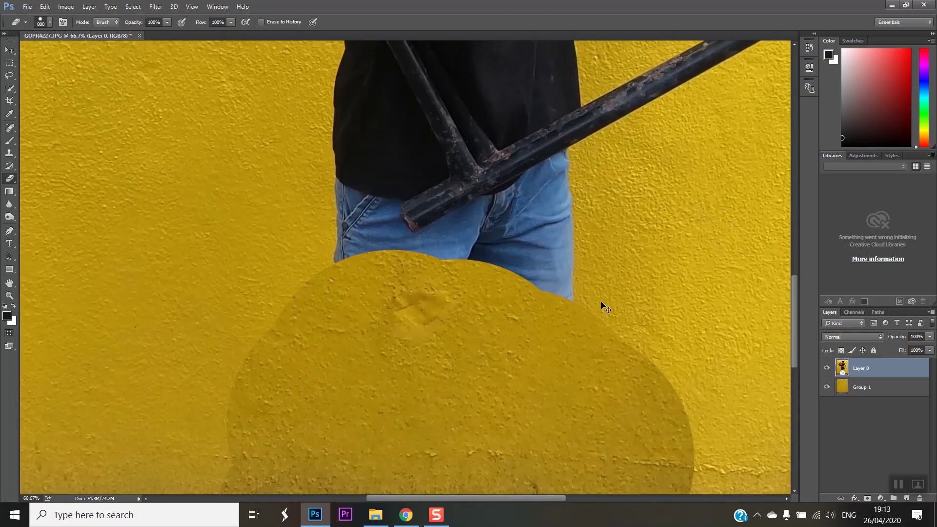
{"action": "key", "text": "ctrl+plus"}
{"action": "key", "text": "bracketleft"}
{"action": "key", "text": "bracketleft"}
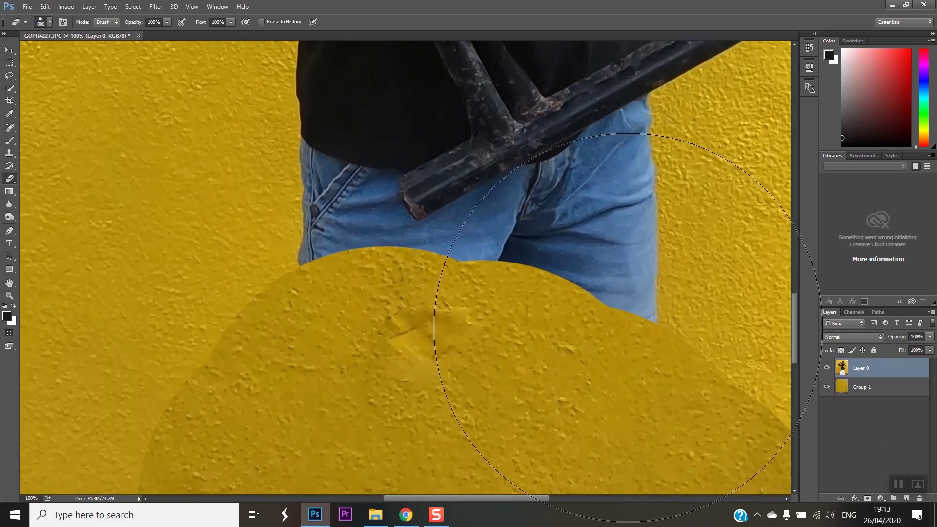
{"action": "key", "text": "bracketleft"}
{"action": "key", "text": "bracketleft"}
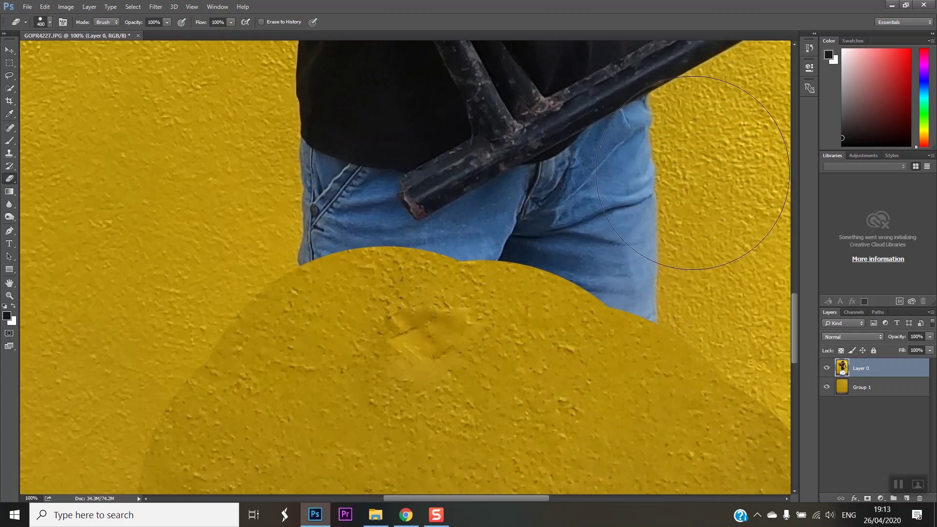
{"action": "left_click_drag", "start_coordinate": [691, 164], "coordinate": [569, 234]}
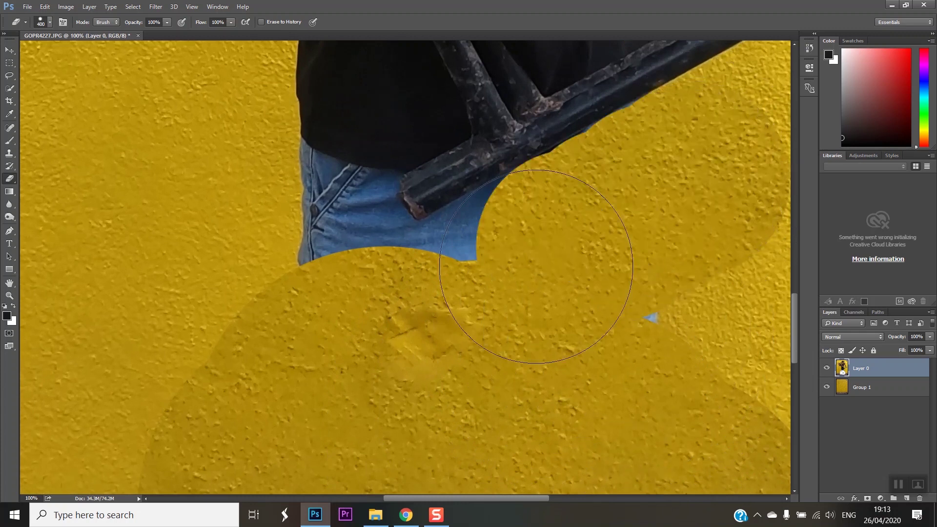
Step: Erase the remaining shorts and the leftovers around the black frame's edges with a smaller eraser
{"action": "key", "text": "ctrl+plus"}
{"action": "key", "text": "bracketleft"}
{"action": "key", "text": "bracketleft"}
{"action": "key", "text": "bracketleft"}
{"action": "key", "text": "bracketleft"}
{"action": "key", "text": "bracketleft"}
{"action": "key", "text": "bracketright"}
{"action": "scroll", "coordinate": [449, 342], "scroll_direction": "up", "scroll_amount": 3}
{"action": "mouse_move", "coordinate": [147, 390]}
{"action": "left_mouse_down"}
{"action": "mouse_move", "coordinate": [146, 234]}
{"action": "mouse_move", "coordinate": [274, 122]}
{"action": "left_mouse_up"}
{"action": "scroll", "coordinate": [273, 146], "scroll_direction": "up", "scroll_amount": 5}
{"action": "left_click", "coordinate": [160, 238]}
{"action": "left_click_drag", "start_coordinate": [167, 253], "coordinate": [234, 405]}
{"action": "key", "text": "ctrl+minus"}
{"action": "left_click_drag", "start_coordinate": [252, 126], "coordinate": [391, 302]}
{"action": "key", "text": "ctrl+minus"}
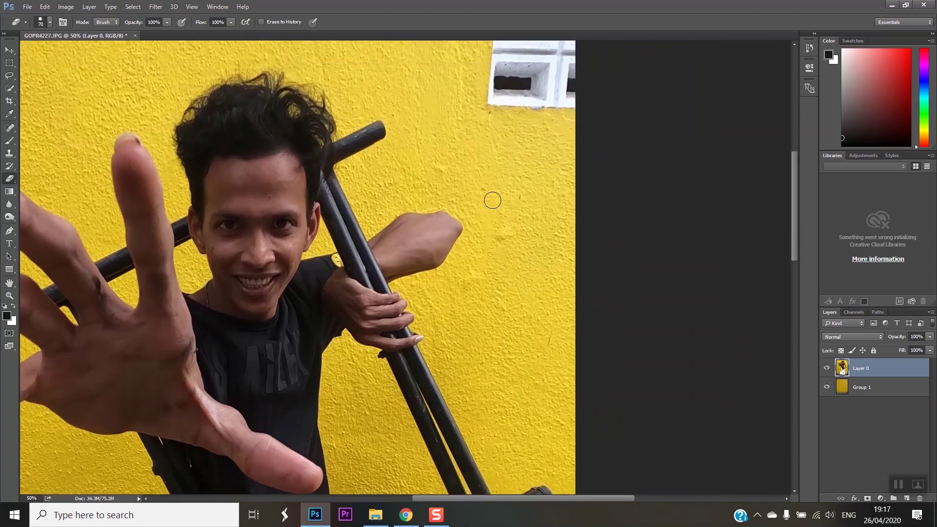
Step: Erase the elbow that sticks out beyond the frame's right upright, working closely along the bar with a 70 px eraser
{"action": "mouse_move", "coordinate": [450, 219]}
{"action": "left_mouse_down"}
{"action": "mouse_move", "coordinate": [462, 261]}
{"action": "mouse_move", "coordinate": [443, 217]}
{"action": "mouse_move", "coordinate": [443, 251]}
{"action": "mouse_move", "coordinate": [422, 215]}
{"action": "mouse_move", "coordinate": [435, 238]}
{"action": "mouse_move", "coordinate": [438, 217]}
{"action": "mouse_move", "coordinate": [432, 272]}
{"action": "mouse_move", "coordinate": [385, 235]}
{"action": "left_mouse_up"}
{"action": "key", "text": "ctrl+equal"}
{"action": "key", "text": "ctrl+equal"}
{"action": "key", "text": "ctrl+equal"}
{"action": "mouse_move", "coordinate": [303, 161]}
{"action": "left_mouse_down"}
{"action": "mouse_move", "coordinate": [351, 225]}
{"action": "mouse_move", "coordinate": [397, 317]}
{"action": "mouse_move", "coordinate": [390, 210]}
{"action": "left_mouse_up"}
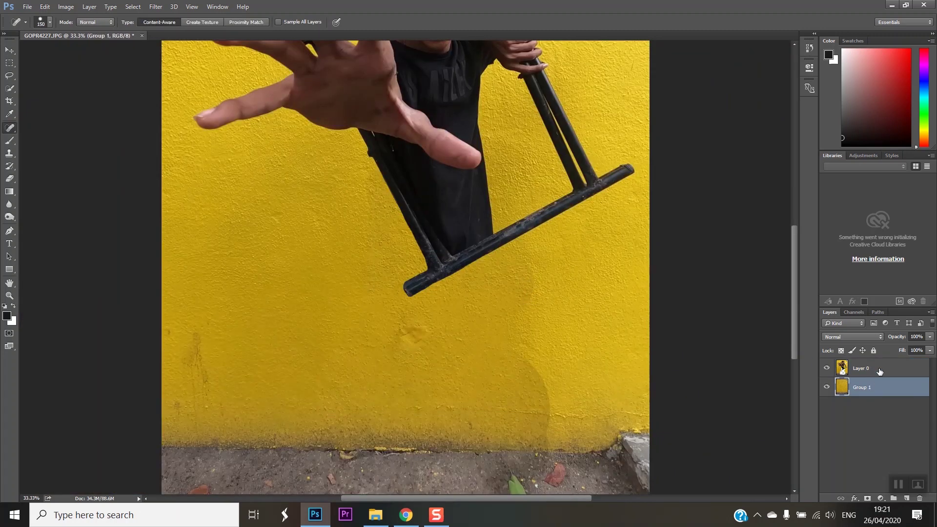
Step: Group Layer 0 and Group 1 together and merge the group into a single layer
{"action": "left_click", "coordinate": [880, 366]}
{"action": "left_click", "coordinate": [881, 386], "text": "shift"}
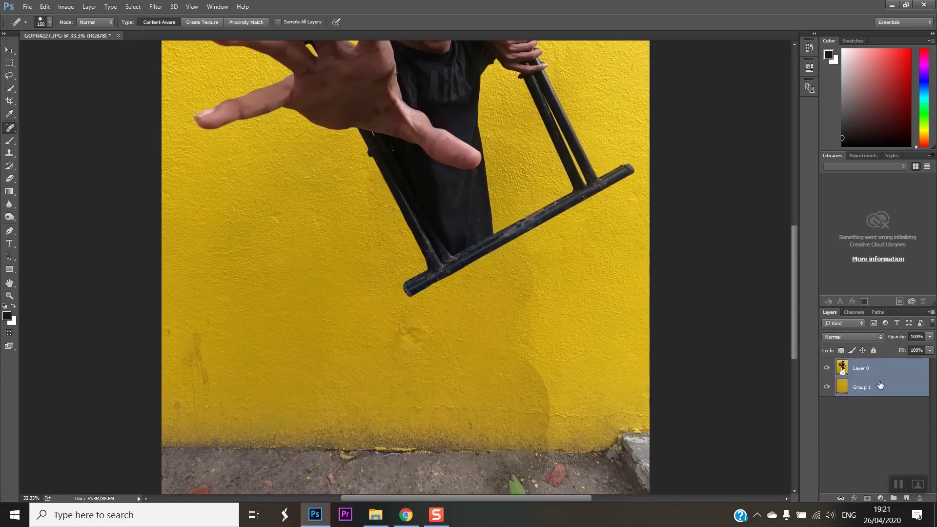
{"action": "key", "text": "ctrl+g"}
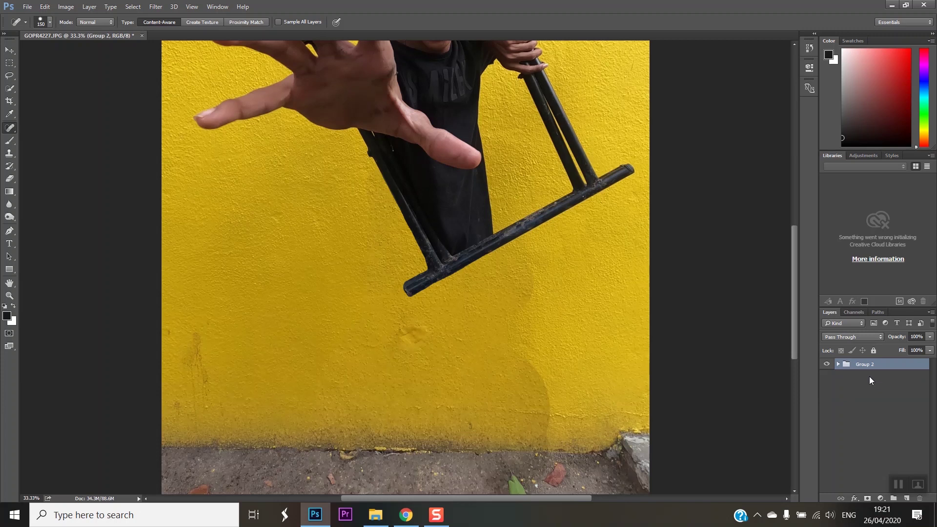
{"action": "right_click", "coordinate": [869, 365]}
{"action": "left_click", "coordinate": [824, 265]}
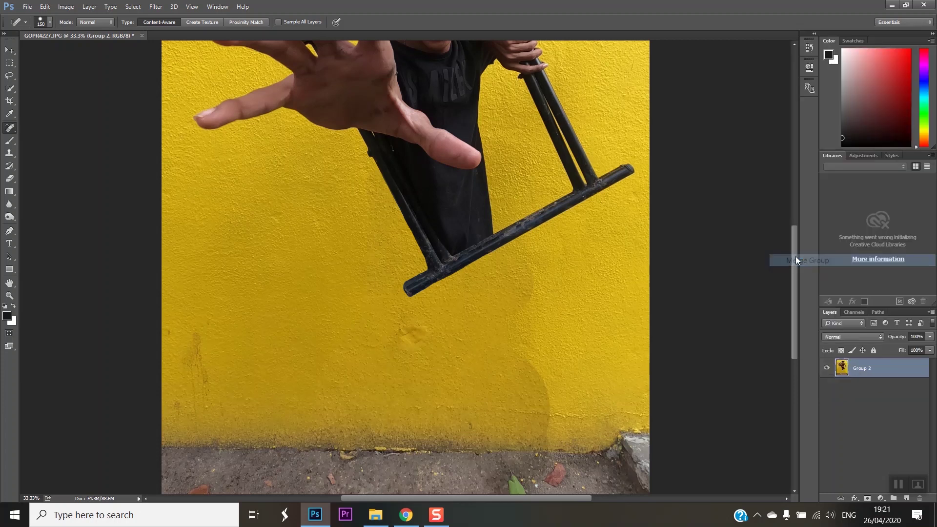
Step: Clone the clean yellow wall over the dark seam below the frame with a 300 px Clone Stamp
{"action": "left_click", "coordinate": [8, 156]}
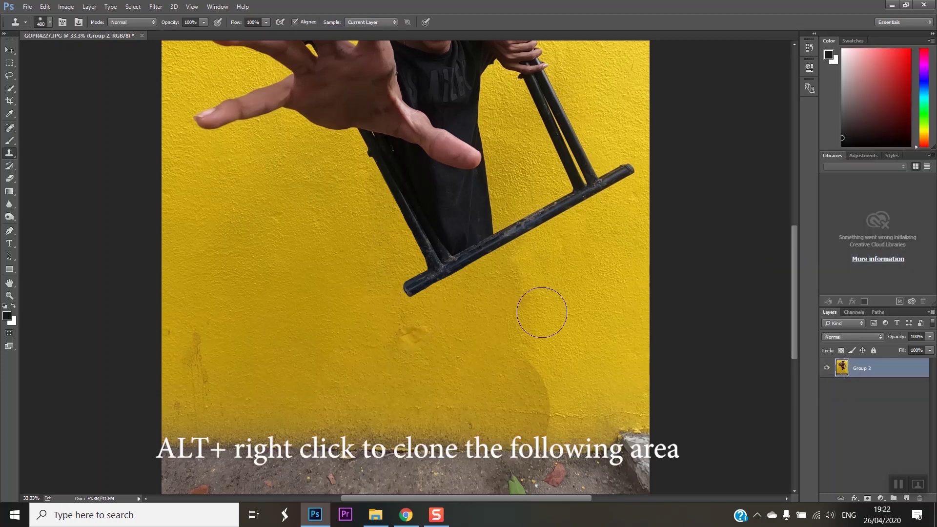
{"action": "key", "text": "bracketleft"}
{"action": "left_click", "coordinate": [564, 250], "text": "alt"}
{"action": "mouse_move", "coordinate": [520, 260]}
{"action": "left_mouse_down"}
{"action": "mouse_move", "coordinate": [521, 349]}
{"action": "mouse_move", "coordinate": [546, 387]}
{"action": "mouse_move", "coordinate": [545, 426]}
{"action": "left_mouse_up"}
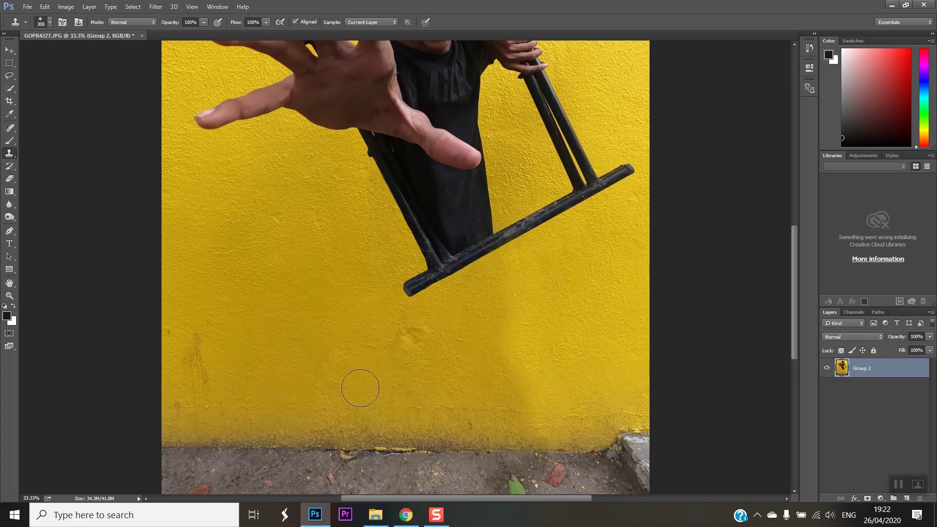
Step: Clone the bright wall over the dark patch where the elbow was, right of the frame
{"action": "left_click_drag", "start_coordinate": [798, 280], "coordinate": [790, 208]}
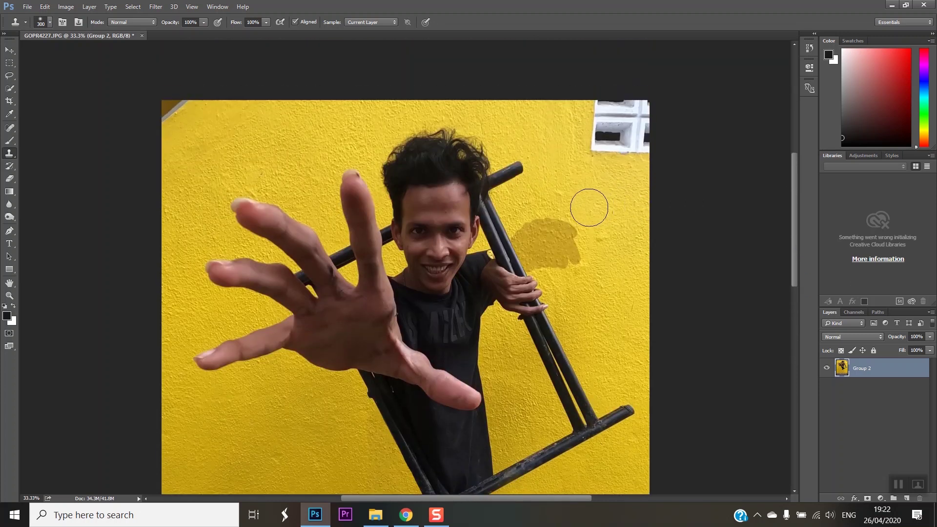
{"action": "left_click", "coordinate": [588, 207], "text": "alt"}
{"action": "mouse_move", "coordinate": [565, 209]}
{"action": "left_mouse_down"}
{"action": "mouse_move", "coordinate": [569, 247]}
{"action": "mouse_move", "coordinate": [547, 225]}
{"action": "mouse_move", "coordinate": [544, 234]}
{"action": "mouse_move", "coordinate": [560, 262]}
{"action": "left_mouse_up"}
{"action": "left_click", "coordinate": [591, 218], "text": "alt"}
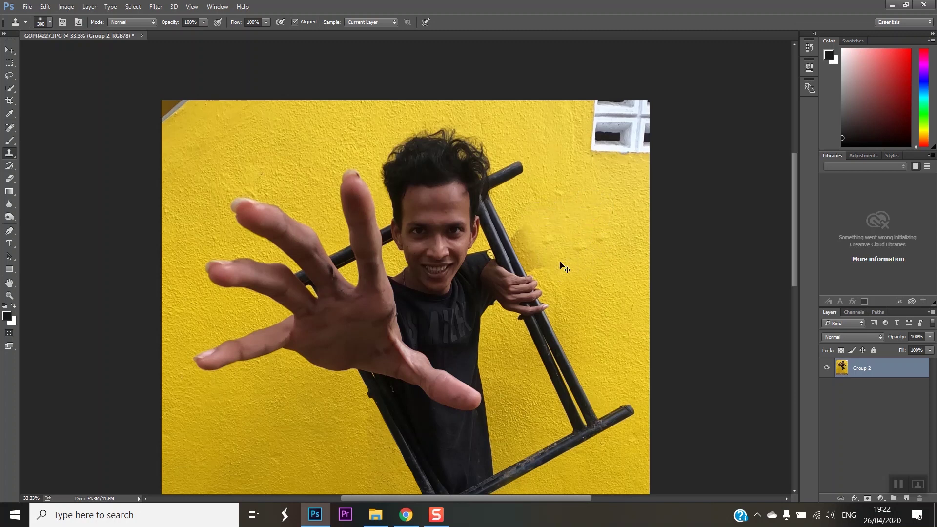
Step: Step back one clone edit and clone bright wall over the dark remnant beside the frame's upright
{"action": "key", "text": "ctrl+plus"}
{"action": "key", "text": "ctrl+plus"}
{"action": "left_click_drag", "start_coordinate": [520, 495], "coordinate": [561, 495]}
{"action": "key", "text": "ctrl+alt+z"}
{"action": "left_click_drag", "start_coordinate": [513, 188], "coordinate": [538, 251]}
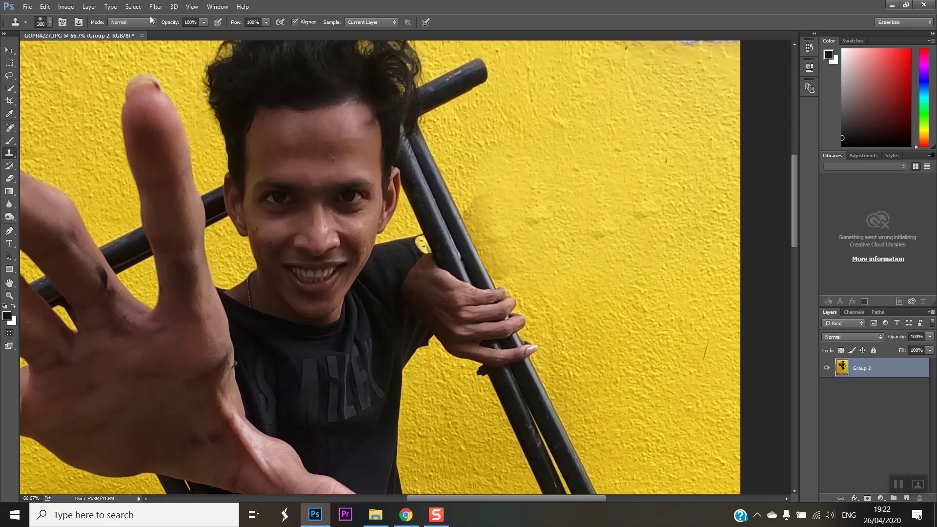
Step: Switch the Clone Stamp to a hard round brush at 125 px and clone clean wall over the smudge along the frame's upright
{"action": "left_click", "coordinate": [50, 23]}
{"action": "left_click", "coordinate": [38, 96]}
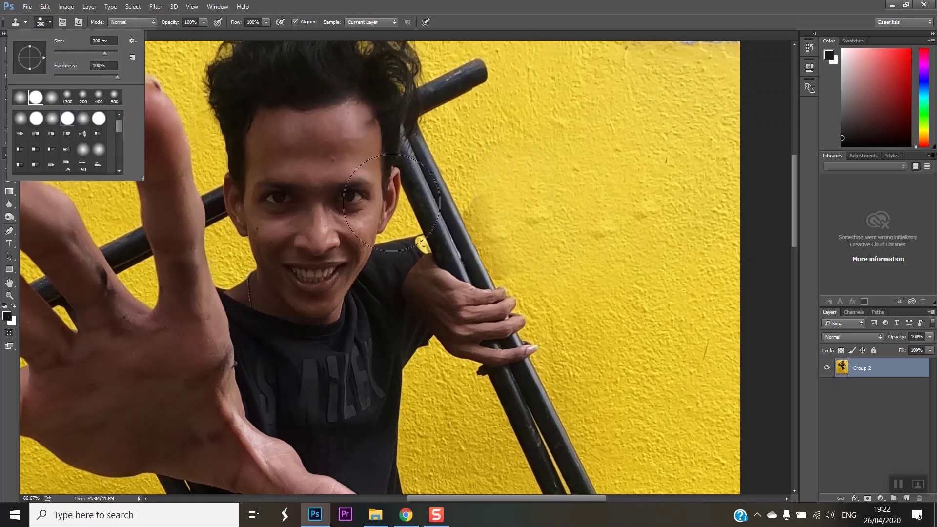
{"action": "left_click", "coordinate": [550, 182], "text": "alt"}
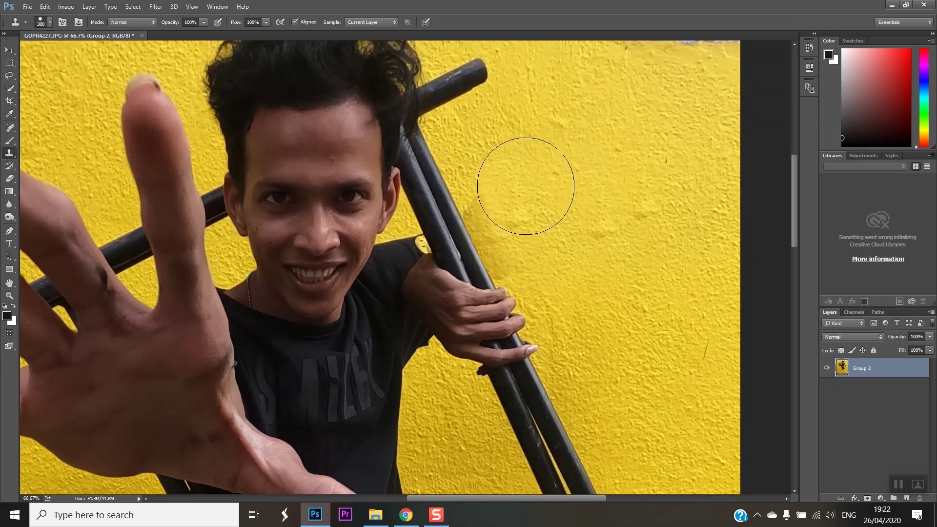
{"action": "key", "text": "ctrl+plus"}
{"action": "key", "text": "bracketleft"}
{"action": "key", "text": "bracketleft"}
{"action": "key", "text": "bracketleft"}
{"action": "key", "text": "bracketleft"}
{"action": "key", "text": "bracketleft"}
{"action": "mouse_move", "coordinate": [594, 224]}
{"action": "left_mouse_down"}
{"action": "mouse_move", "coordinate": [569, 259]}
{"action": "mouse_move", "coordinate": [542, 241]}
{"action": "left_mouse_up"}
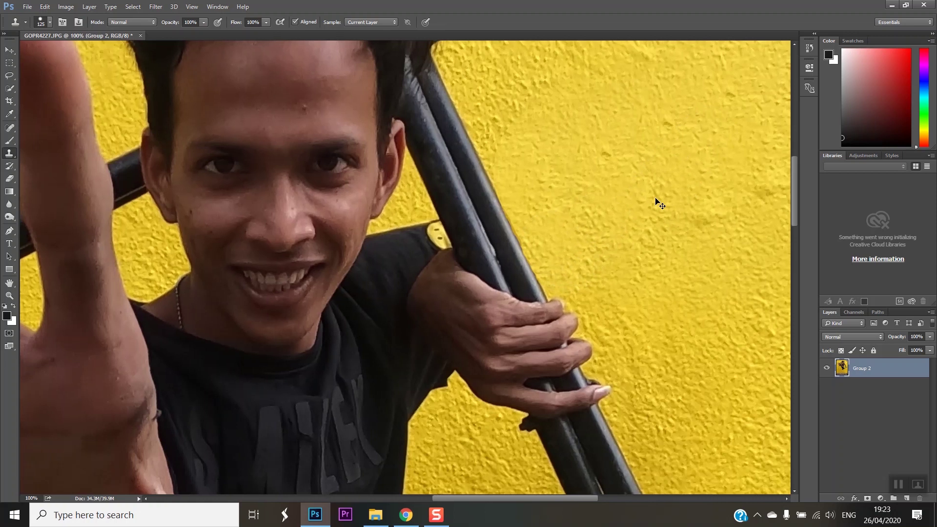
Step: Try to clone the bright wall over the vertical shadow edge below the frame with a 250 px brush, then undo the stroke
{"action": "key", "text": "ctrl+minus"}
{"action": "key", "text": "ctrl+minus"}
{"action": "key", "text": "ctrl+minus"}
{"action": "key", "text": "ctrl+minus"}
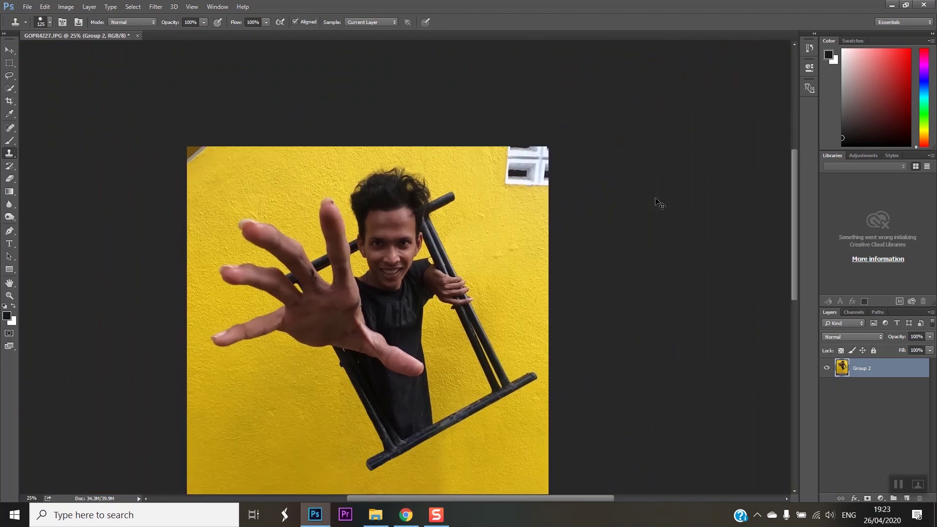
{"action": "key", "text": "ctrl+minus"}
{"action": "key", "text": "ctrl+plus"}
{"action": "key", "text": "ctrl+plus"}
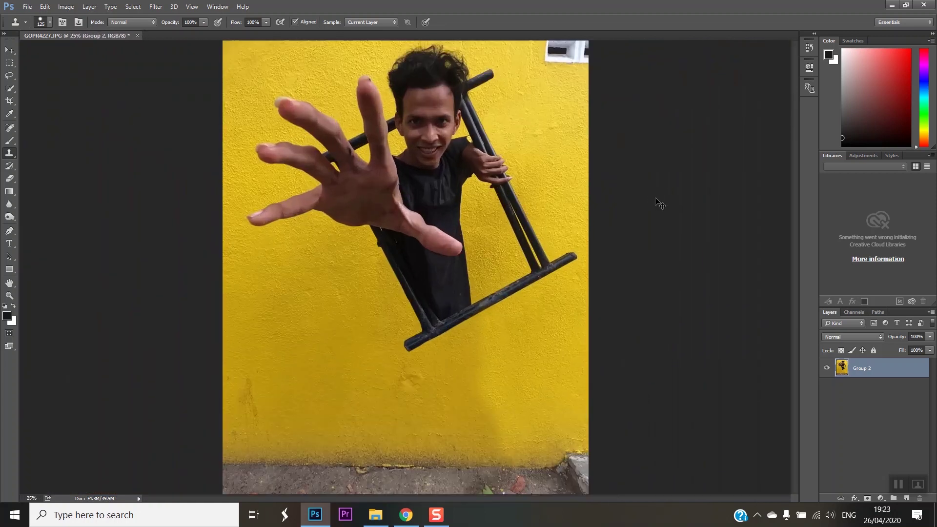
{"action": "left_click_drag", "start_coordinate": [796, 240], "coordinate": [795, 277]}
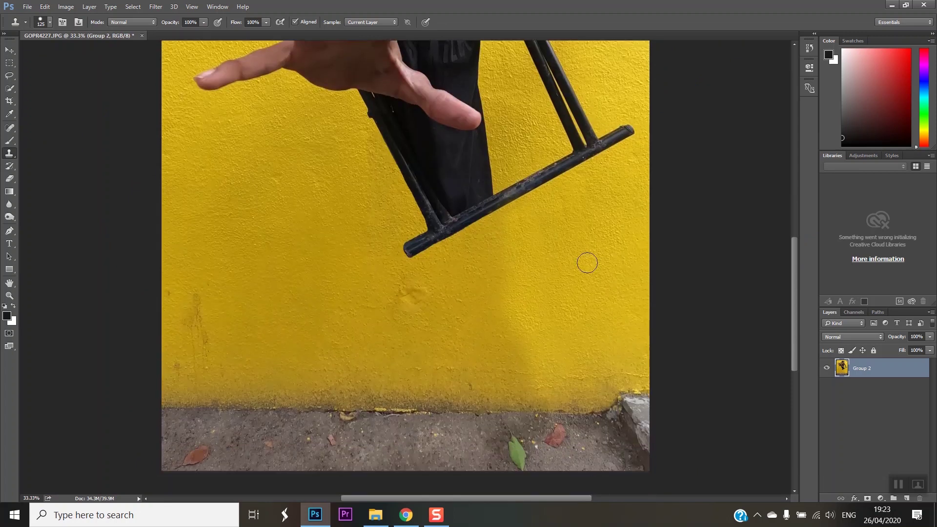
{"action": "key", "text": "bracketright"}
{"action": "key", "text": "bracketright"}
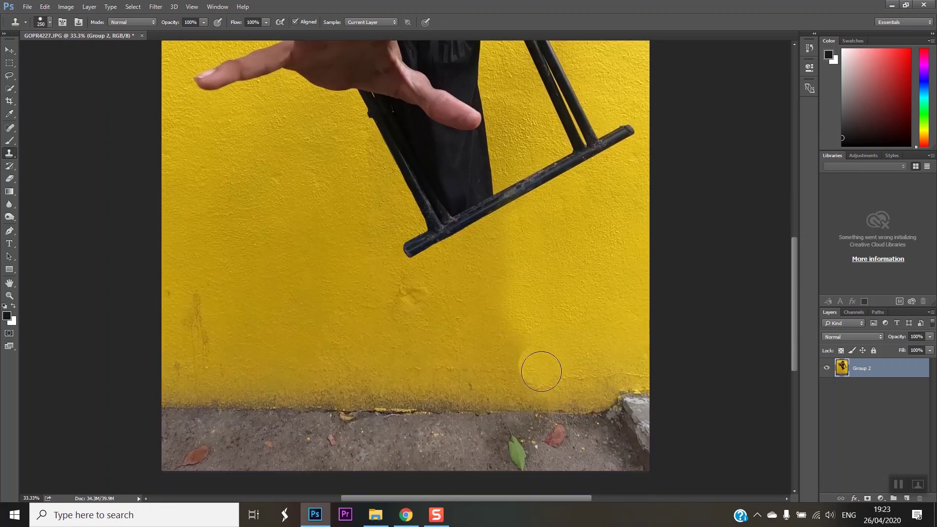
{"action": "mouse_move", "coordinate": [503, 272]}
{"action": "left_mouse_down"}
{"action": "mouse_move", "coordinate": [497, 303]}
{"action": "mouse_move", "coordinate": [536, 382]}
{"action": "left_mouse_up"}
{"action": "key", "text": "ctrl+z"}
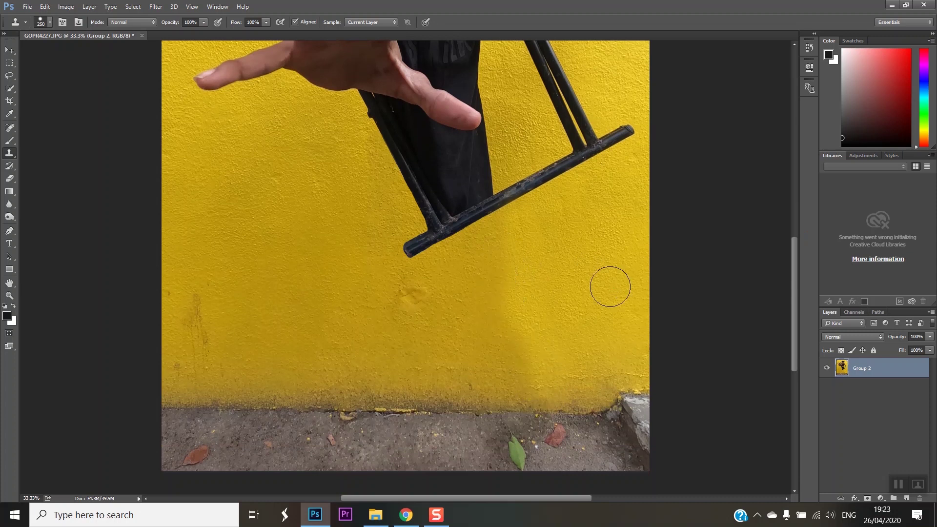
Step: Enlarge the Clone Stamp brush to 600 px and clone clean wall over the shadowed area below the frame
{"action": "left_click", "coordinate": [51, 25]}
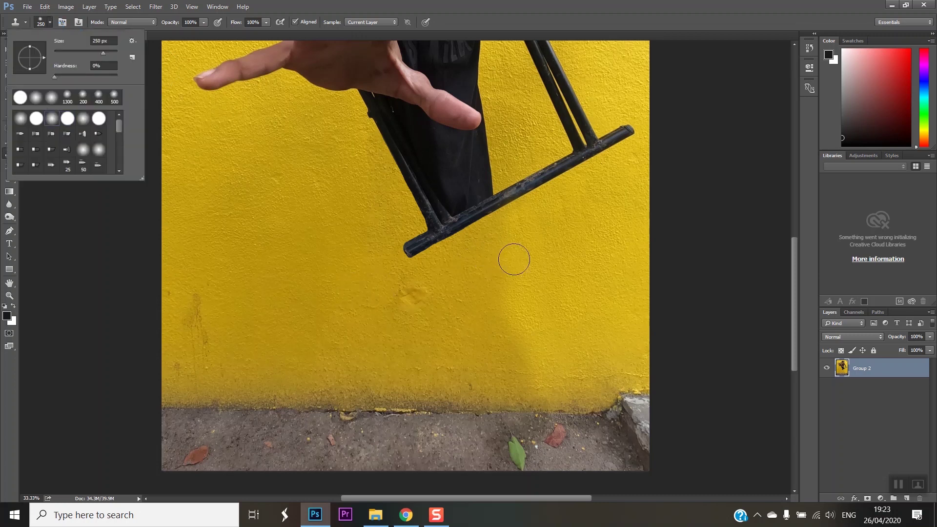
{"action": "left_click", "coordinate": [732, 309]}
{"action": "key", "text": "bracketright"}
{"action": "key", "text": "bracketright"}
{"action": "key", "text": "bracketright"}
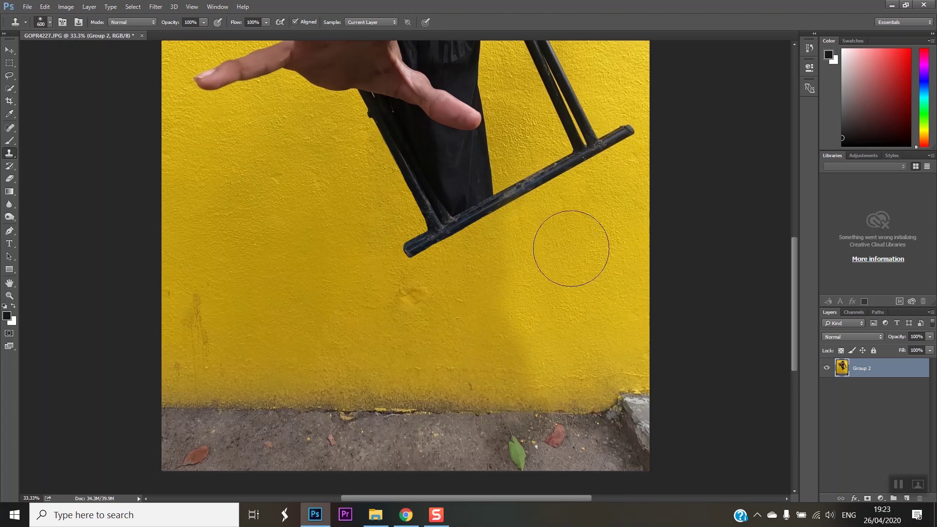
{"action": "key", "text": "ctrl+minus"}
{"action": "left_click", "coordinate": [360, 330], "text": "alt"}
{"action": "left_click", "coordinate": [407, 348]}
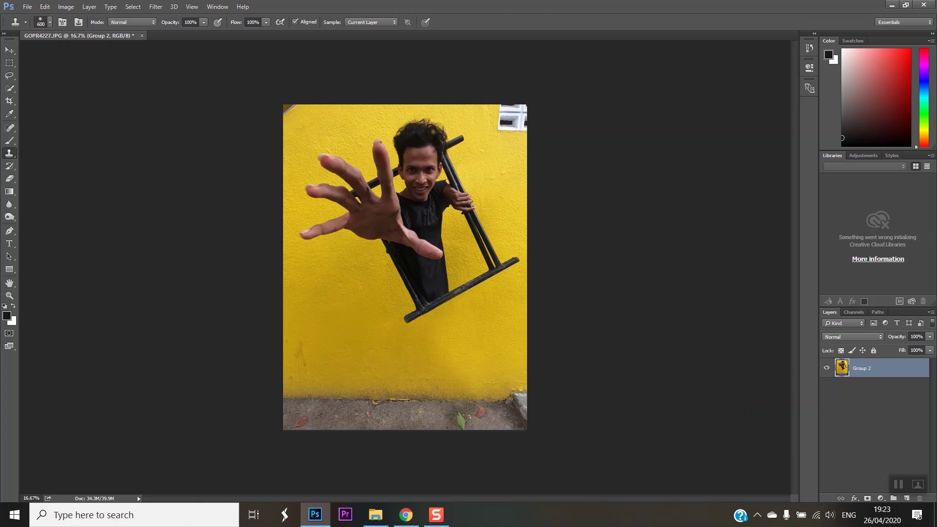
Step: Remove the wall stain near the pavement, the upper-left corner mark and the white vent block with the Spot Healing Brush
{"action": "key", "text": "j"}
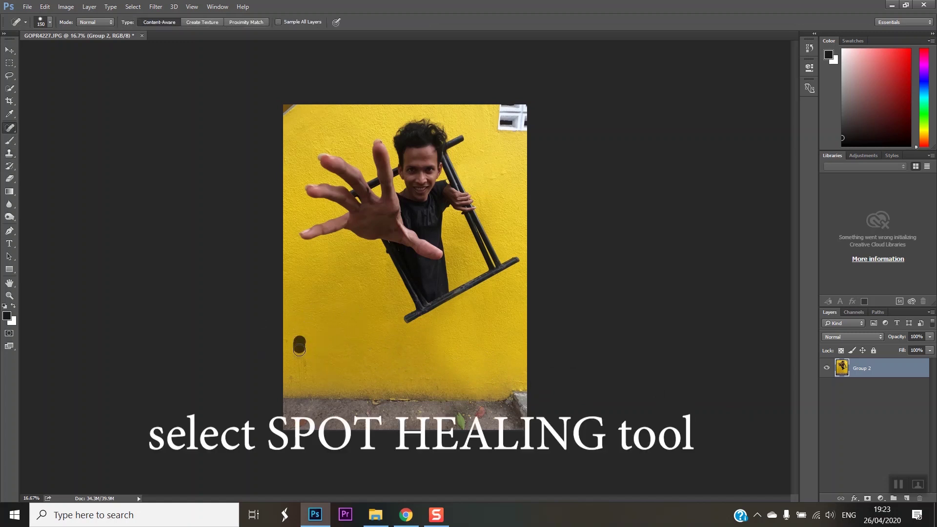
{"action": "left_click_drag", "start_coordinate": [305, 369], "coordinate": [305, 371]}
{"action": "left_click_drag", "start_coordinate": [295, 103], "coordinate": [296, 104]}
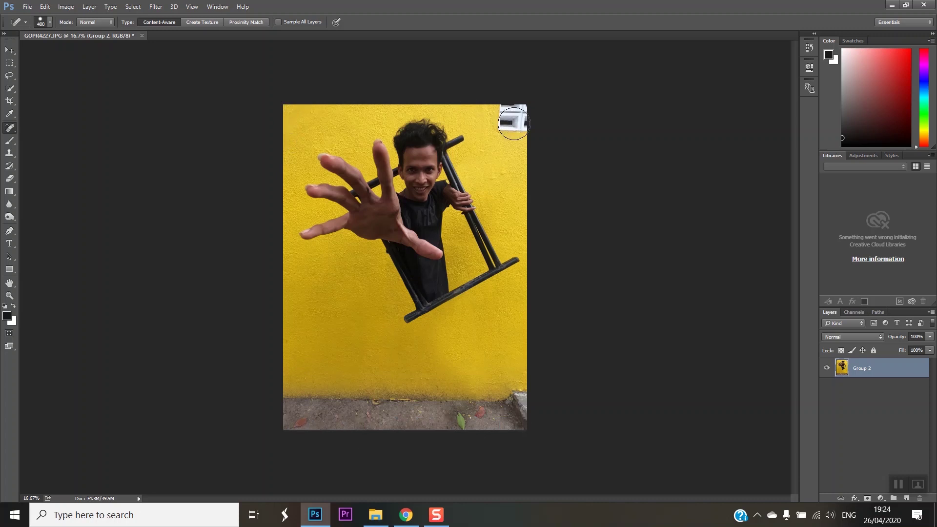
{"action": "mouse_move", "coordinate": [513, 123]}
{"action": "left_mouse_down"}
{"action": "mouse_move", "coordinate": [520, 119]}
{"action": "mouse_move", "coordinate": [510, 112]}
{"action": "left_mouse_up"}
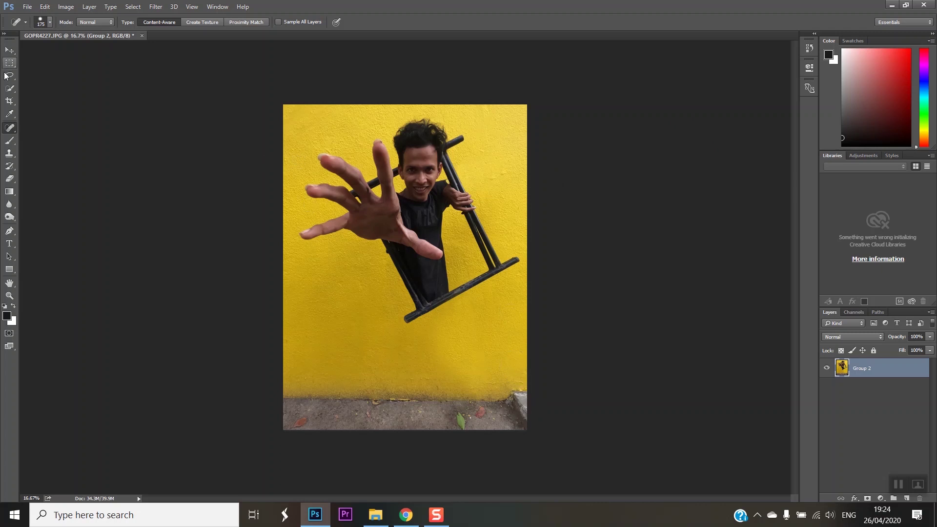
Step: Crop the image to a 4:5 (8:10) ratio, shifting the photo down to cut off the pavement and add space above the head
{"action": "left_click", "coordinate": [10, 101]}
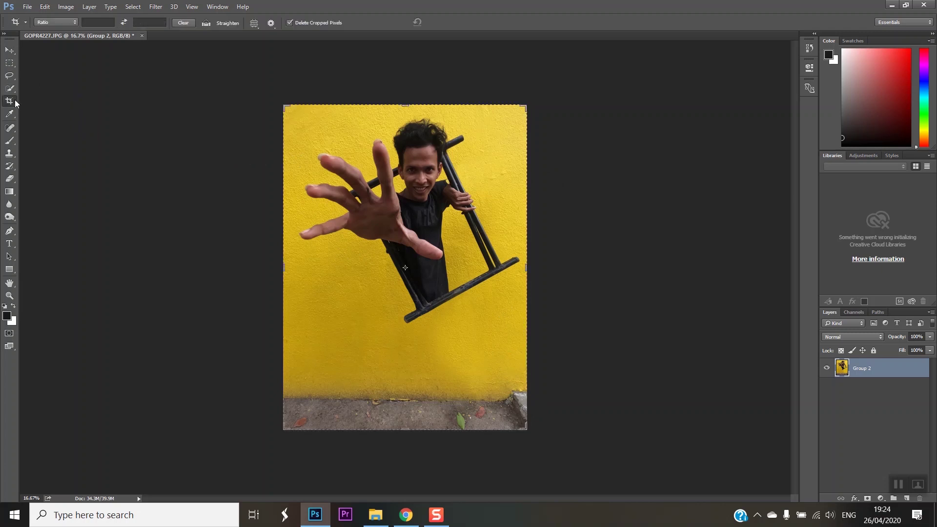
{"action": "left_click", "coordinate": [72, 22]}
{"action": "left_click", "coordinate": [71, 58]}
{"action": "left_click_drag", "start_coordinate": [466, 251], "coordinate": [489, 344]}
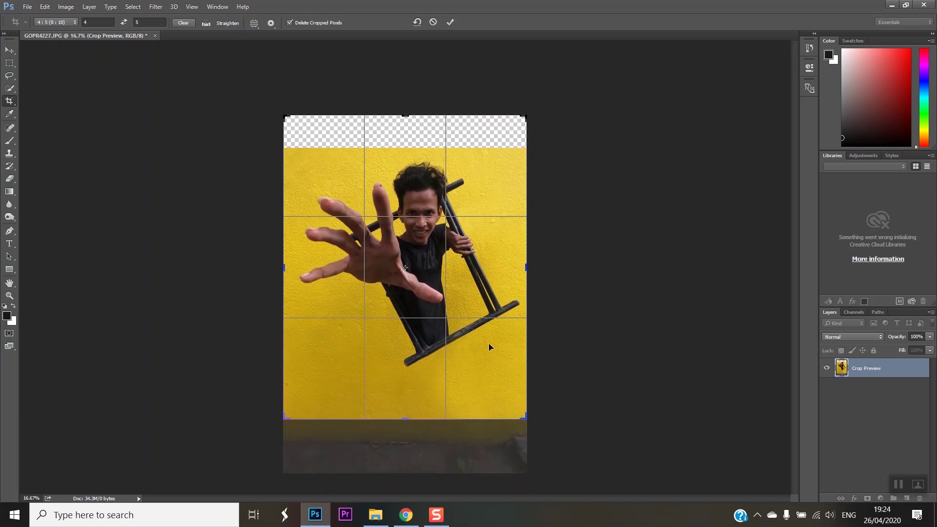
{"action": "key", "text": "Return"}
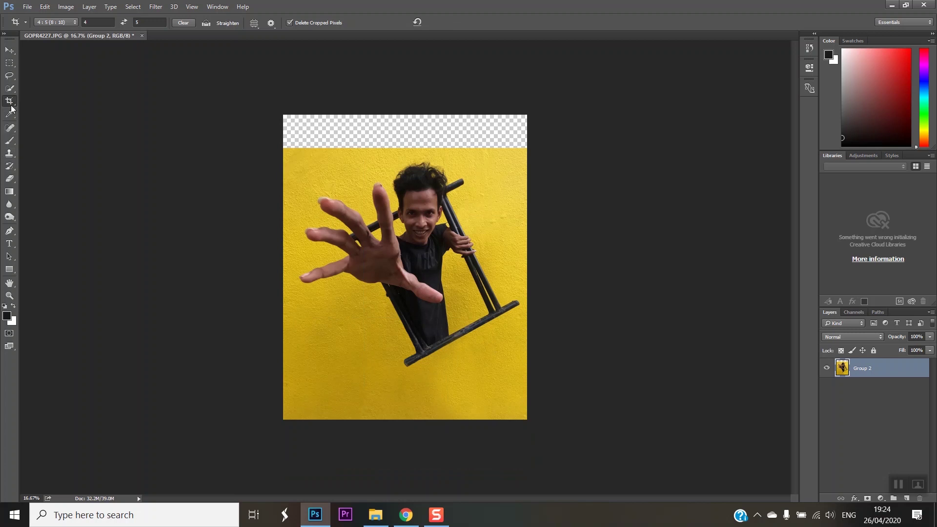
Step: Select the empty strip with the wall edge above the head and stretch it upward to about 209% height
{"action": "left_click", "coordinate": [9, 63]}
{"action": "left_click_drag", "start_coordinate": [255, 98], "coordinate": [572, 161]}
{"action": "key", "text": "ctrl+t"}
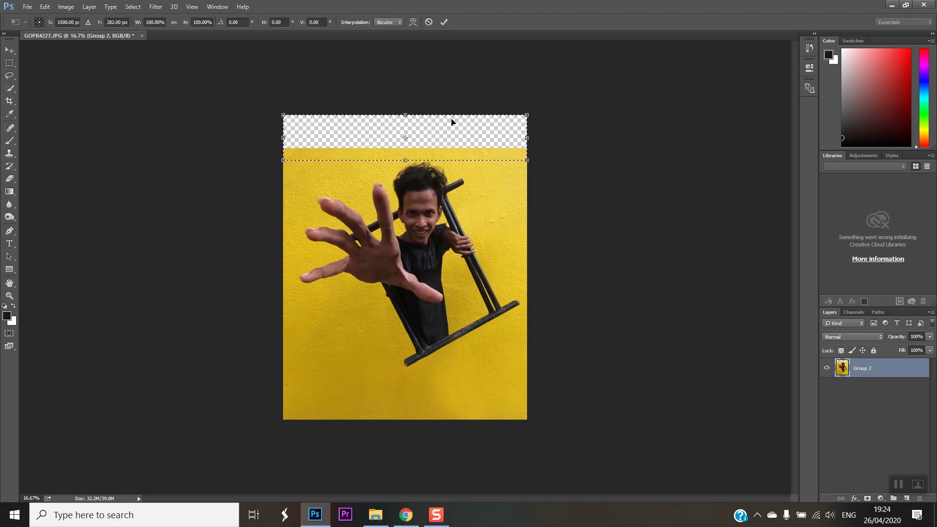
{"action": "left_click_drag", "start_coordinate": [409, 112], "coordinate": [407, 65]}
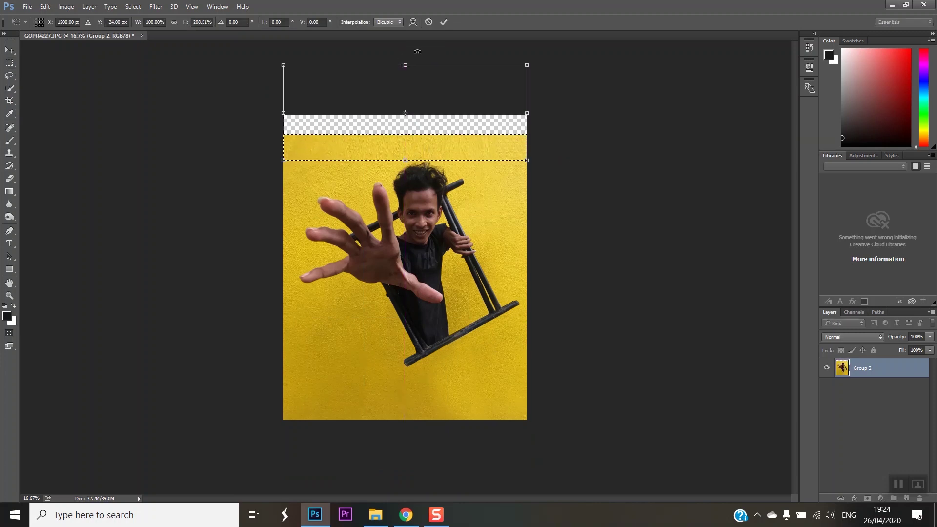
{"action": "left_click", "coordinate": [443, 22]}
Step: Reselect the strip above the head and stretch it to about 177% height to fill the remaining transparent gap
{"action": "left_click_drag", "start_coordinate": [283, 115], "coordinate": [617, 159]}
{"action": "key", "text": "ctrl+t"}
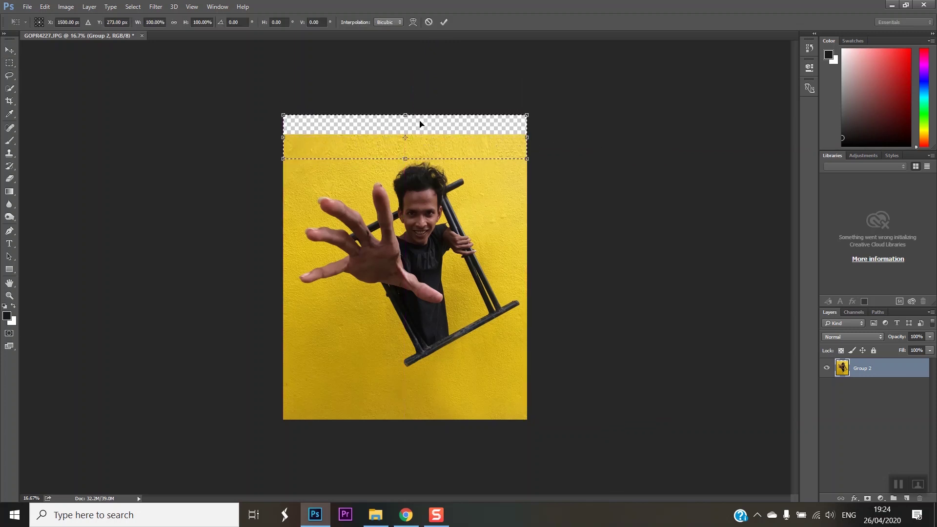
{"action": "left_click_drag", "start_coordinate": [407, 119], "coordinate": [413, 81]}
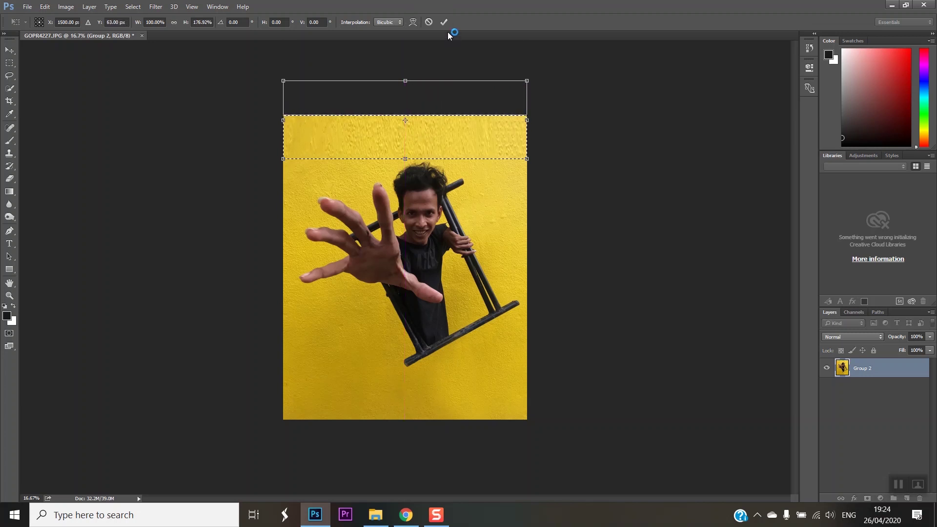
{"action": "left_click", "coordinate": [445, 24]}
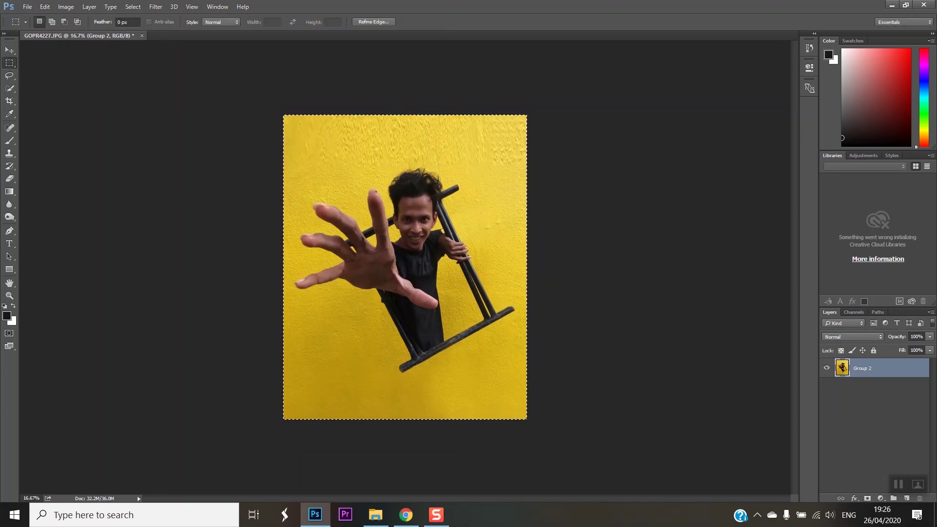
Step: Duplicate the Group 2 layer
{"action": "left_click_drag", "start_coordinate": [283, 115], "coordinate": [457, 289]}
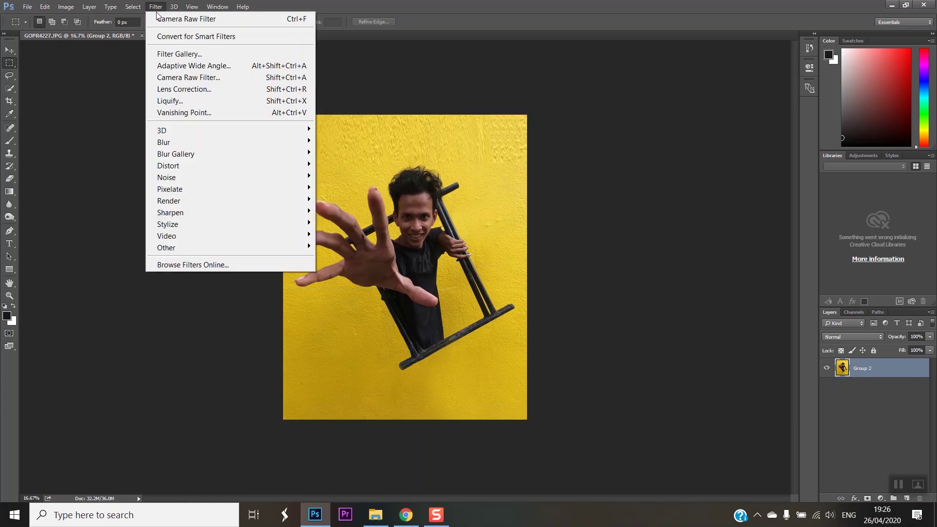
{"action": "key", "text": "Escape"}
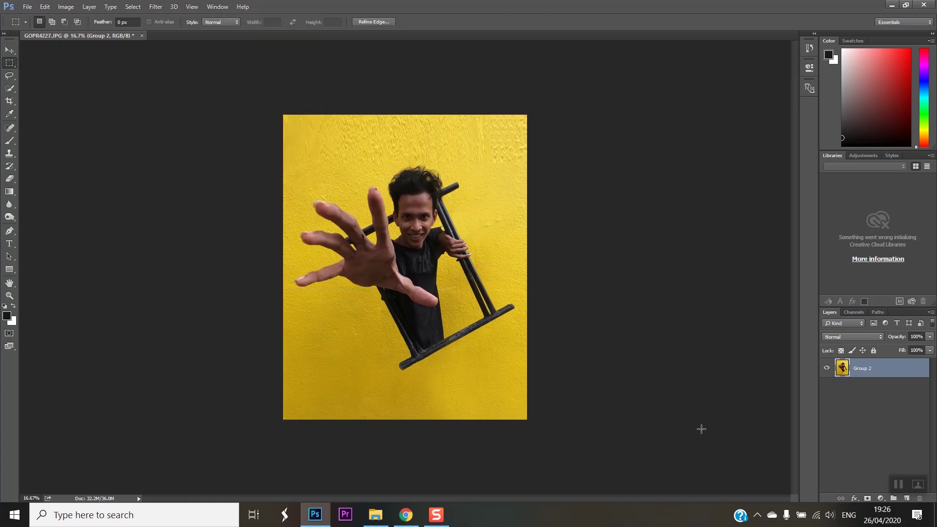
{"action": "left_click", "coordinate": [156, 6]}
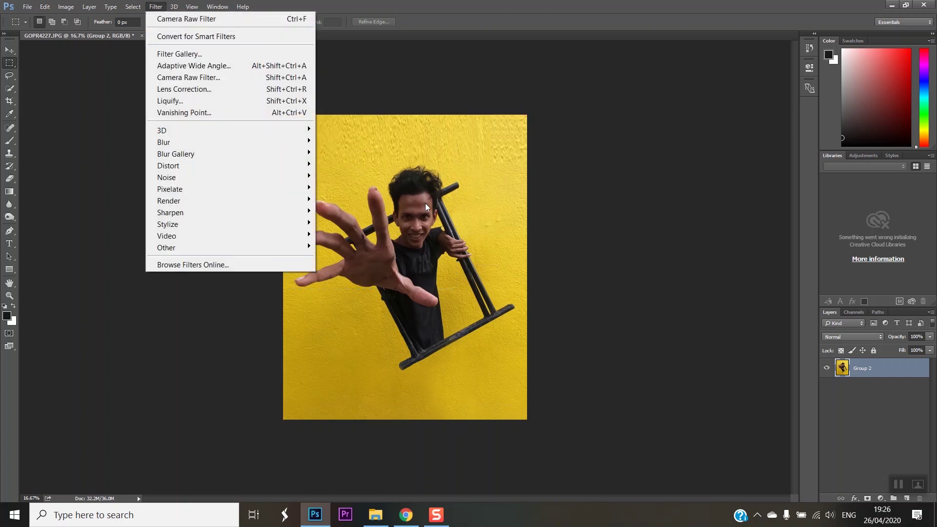
{"action": "key", "text": "Escape"}
{"action": "left_click_drag", "start_coordinate": [900, 369], "coordinate": [906, 498]}
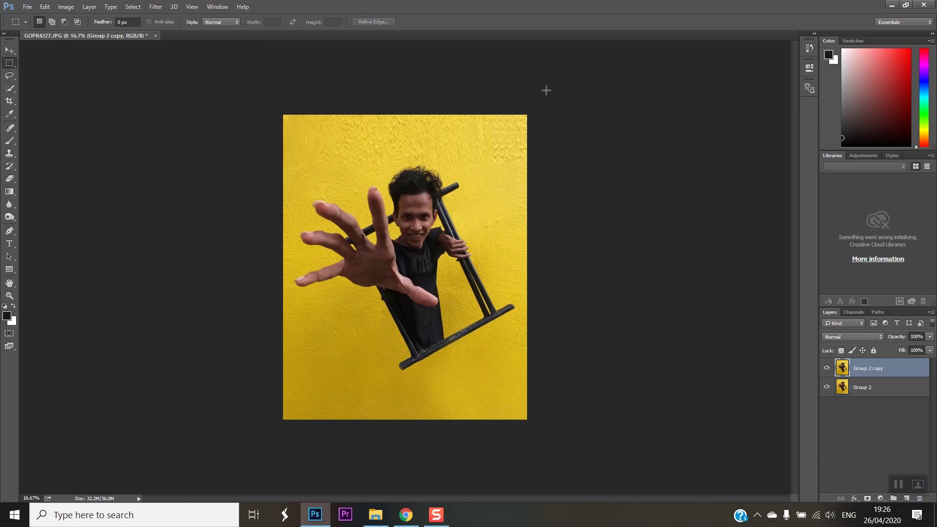
Step: Apply the Camera Raw filter to the duplicate layer, shifting the wall toward orange and shaping a custom RGB point tone curve
{"action": "left_click", "coordinate": [158, 6]}
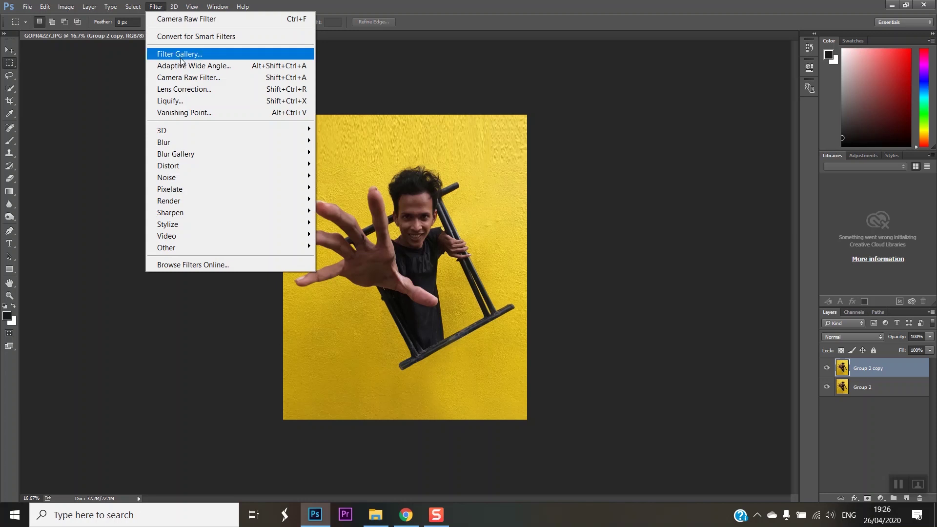
{"action": "left_click", "coordinate": [184, 76]}
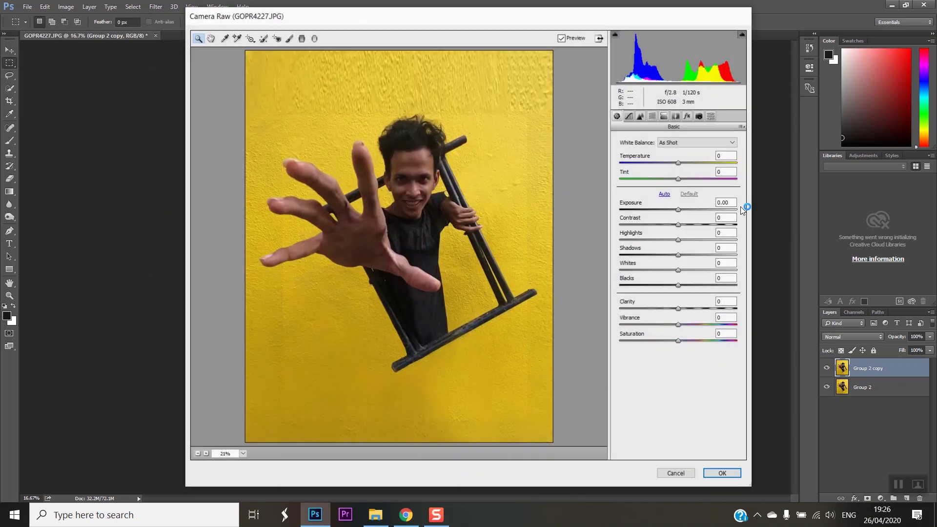
{"action": "left_click", "coordinate": [711, 116]}
{"action": "left_click", "coordinate": [635, 305]}
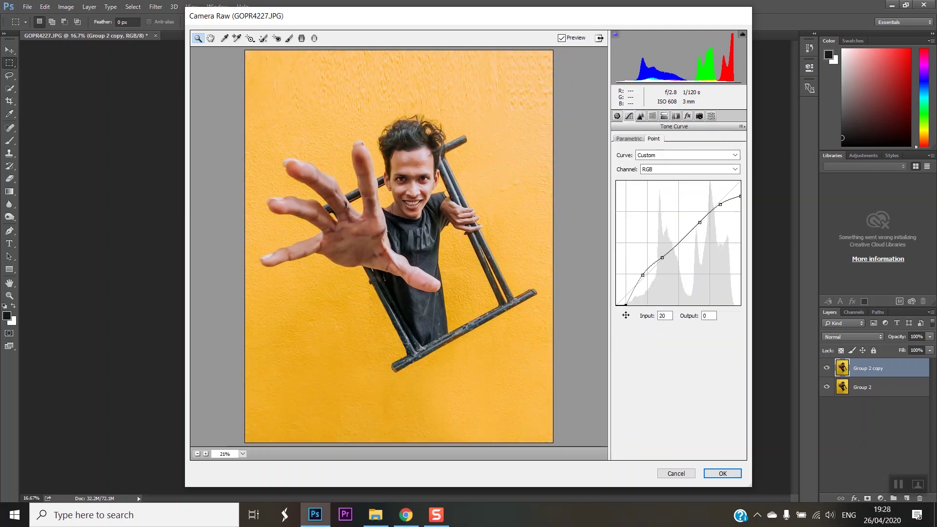
{"action": "left_click_drag", "start_coordinate": [626, 316], "coordinate": [618, 314]}
{"action": "left_click", "coordinate": [725, 474]}
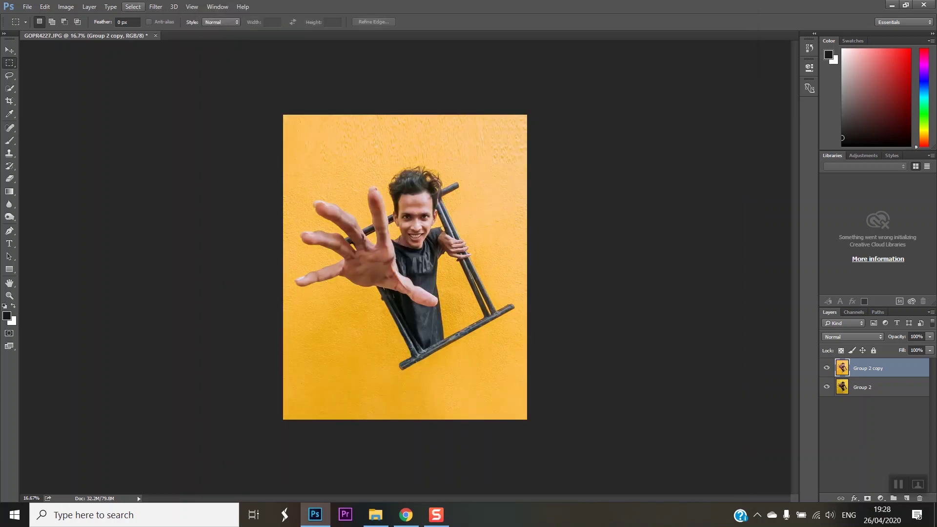
Step: Apply a Radial Blur to the duplicate layer with the Zoom method and Good quality, centring the blur slightly above the middle
{"action": "key", "text": "ctrl+plus"}
{"action": "left_click", "coordinate": [156, 7]}
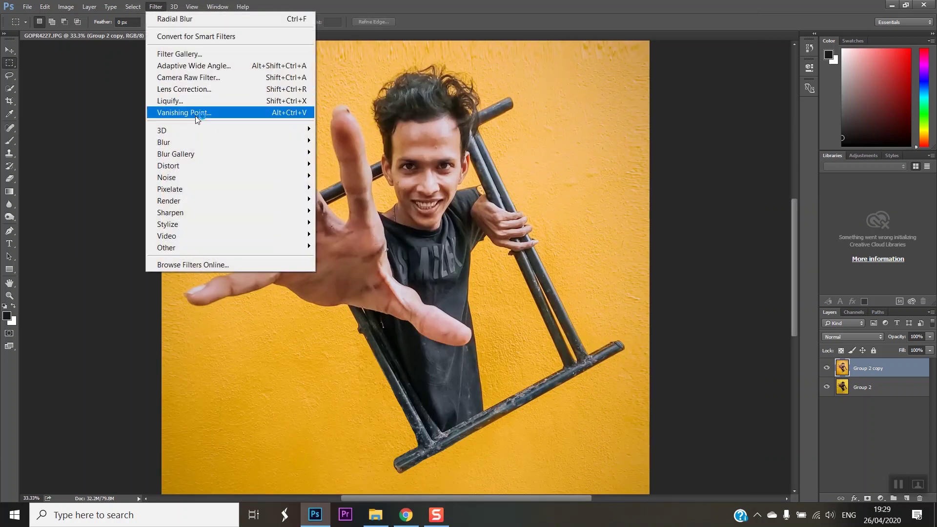
{"action": "mouse_move", "coordinate": [292, 142]}
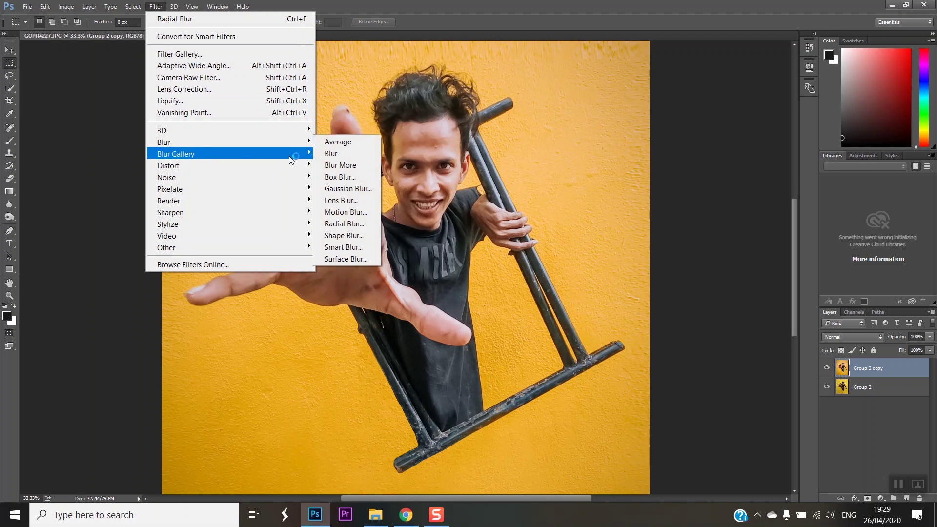
{"action": "left_click", "coordinate": [344, 223]}
{"action": "left_click_drag", "start_coordinate": [500, 205], "coordinate": [502, 208]}
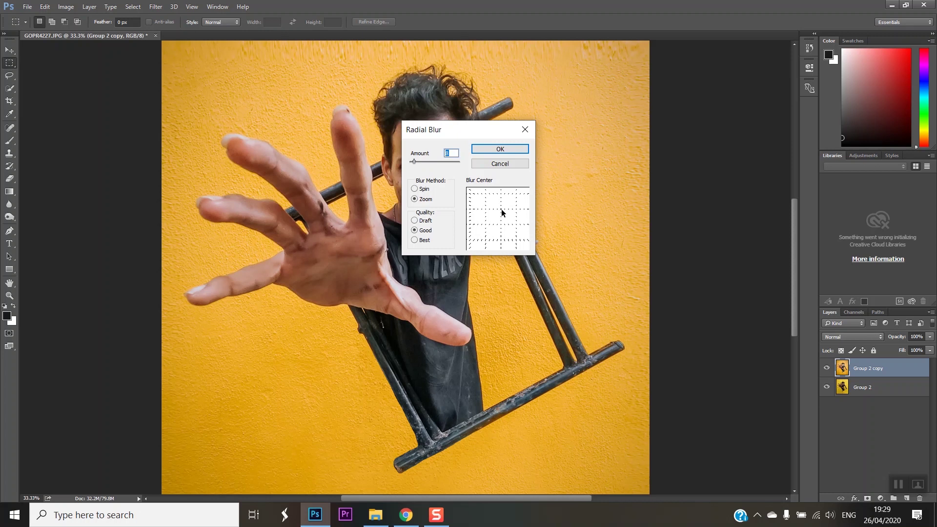
{"action": "left_click", "coordinate": [508, 148]}
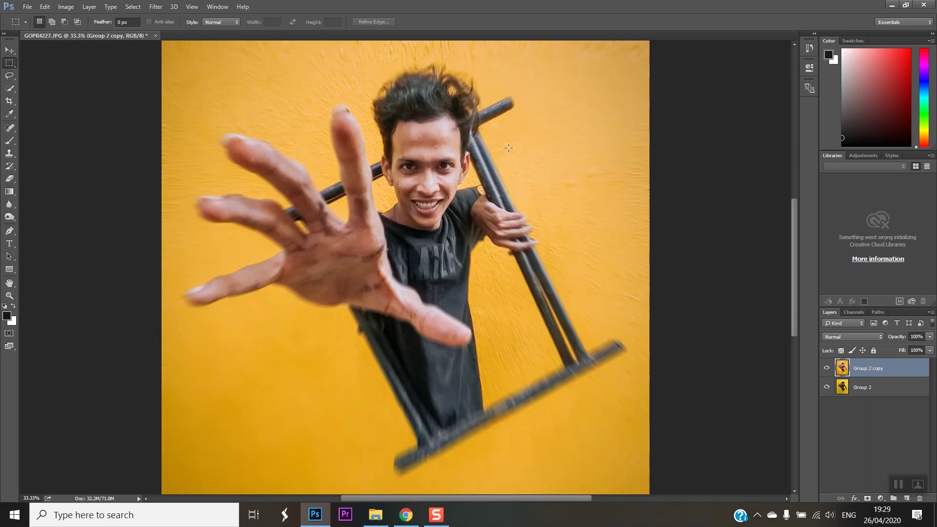
Step: Examine the zoom blur on the face, hand and frame, both close up and across the whole image
{"action": "key", "text": "ctrl+minus"}
{"action": "key", "text": "ctrl+minus"}
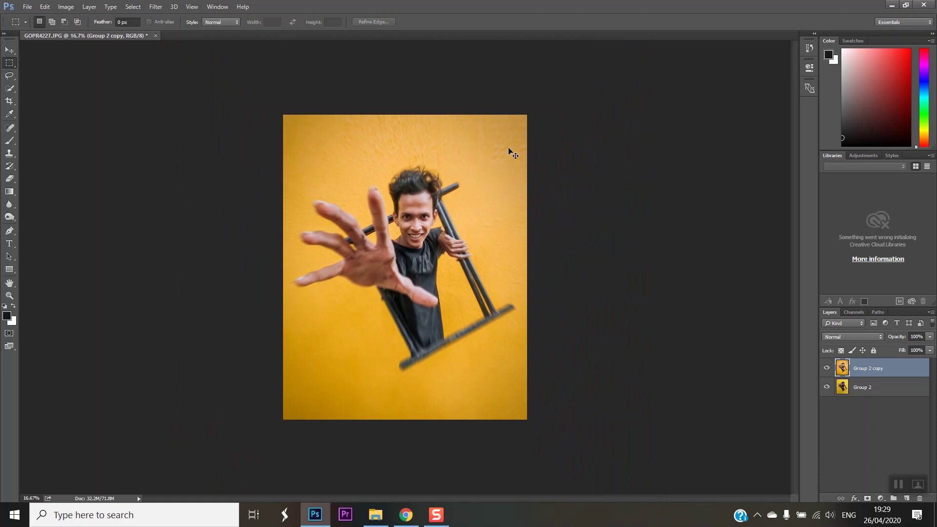
{"action": "key", "text": "ctrl+plus"}
{"action": "key", "text": "ctrl+plus"}
{"action": "key", "text": "ctrl+plus"}
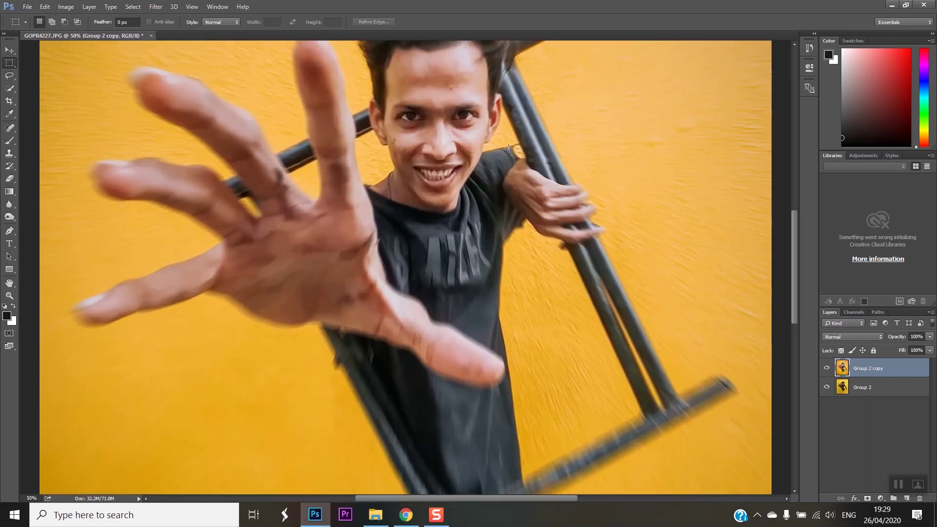
{"action": "key", "text": "ctrl+minus"}
{"action": "key", "text": "ctrl+minus"}
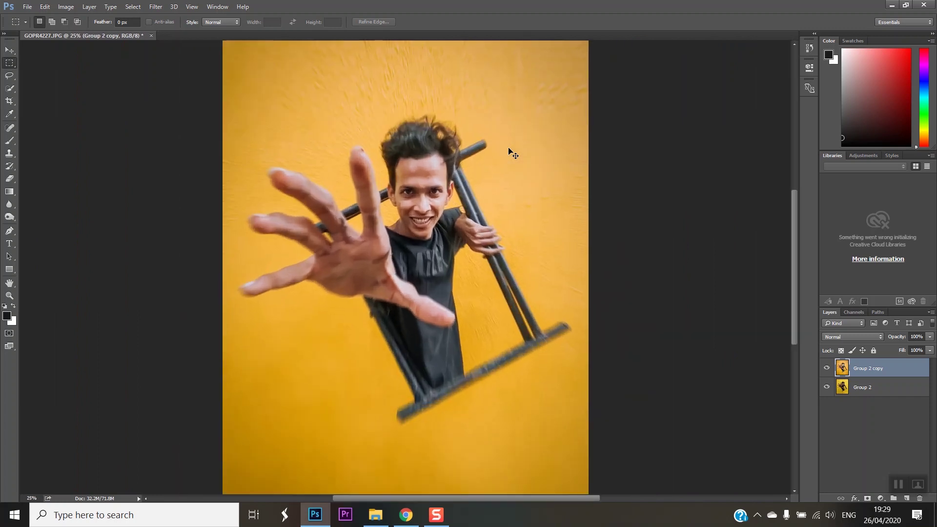
{"action": "key", "text": "ctrl+minus"}
Step: Save the image as a JPEG named "final" in New folder on the Desktop
{"action": "left_click", "coordinate": [28, 7]}
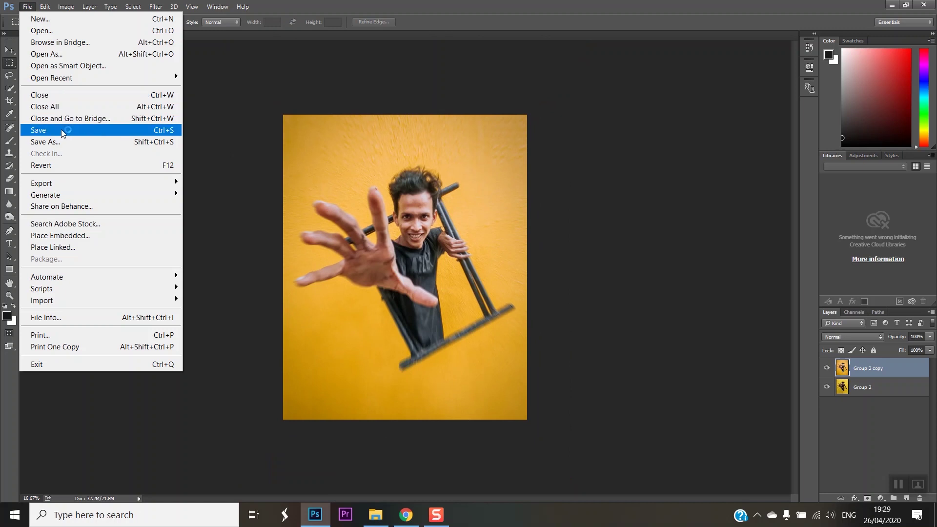
{"action": "left_click", "coordinate": [63, 130]}
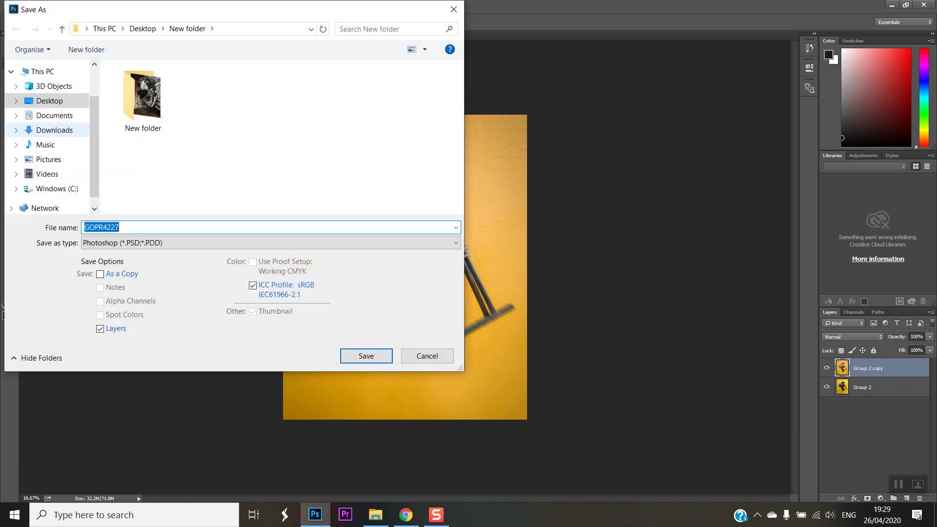
{"action": "type", "text": "final"}
{"action": "left_click", "coordinate": [166, 244]}
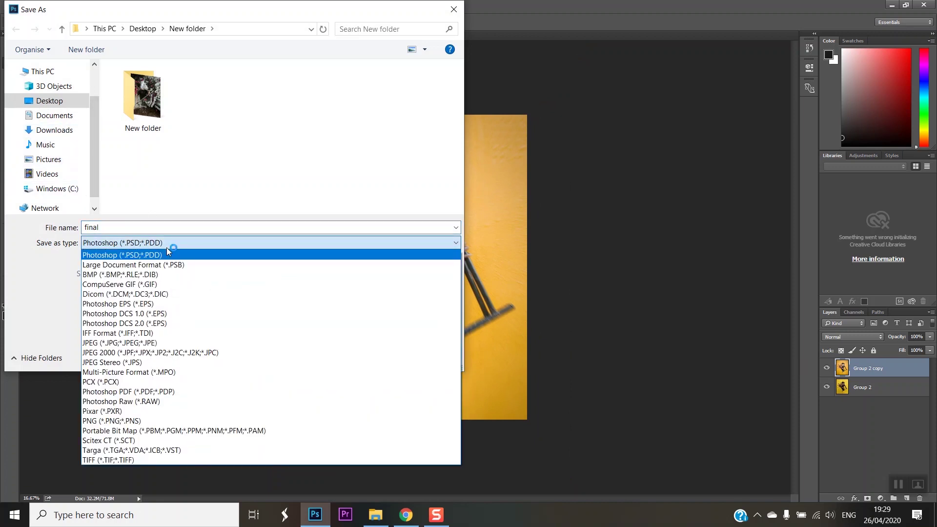
{"action": "left_click", "coordinate": [131, 345]}
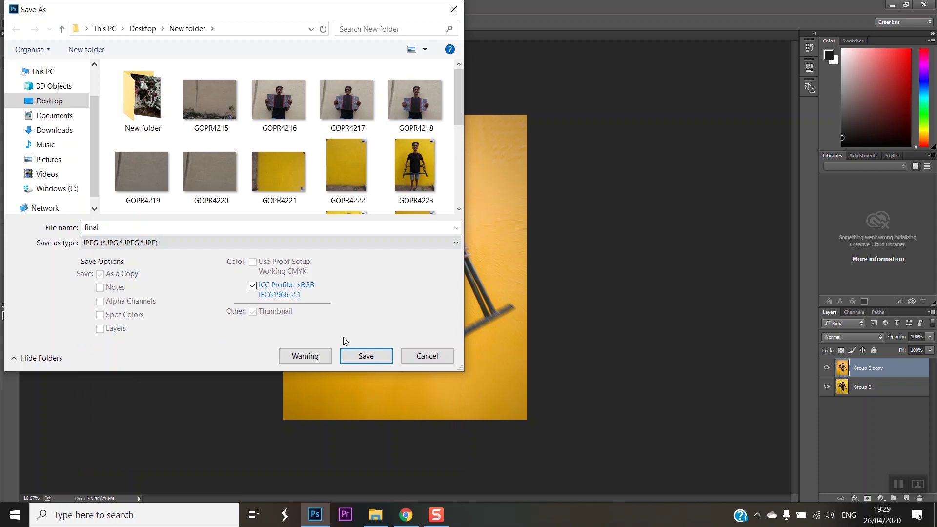
{"action": "left_click", "coordinate": [365, 356]}
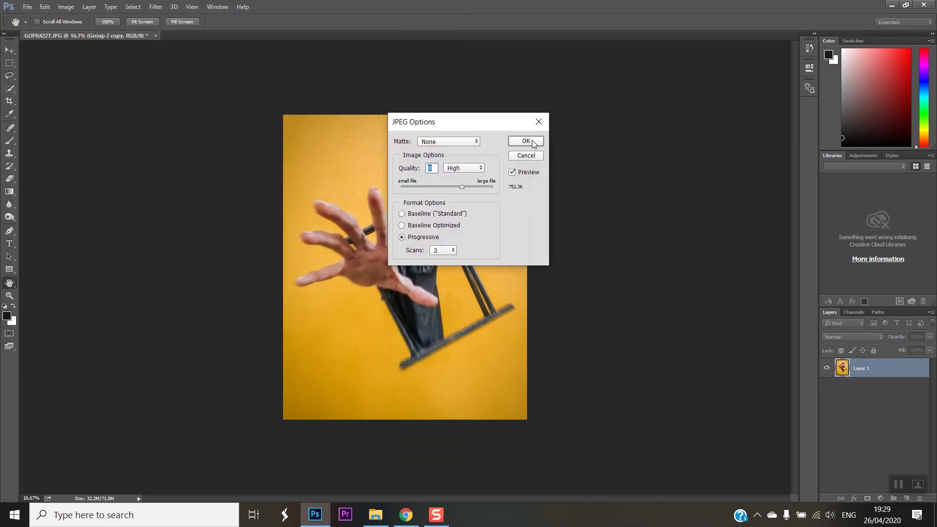